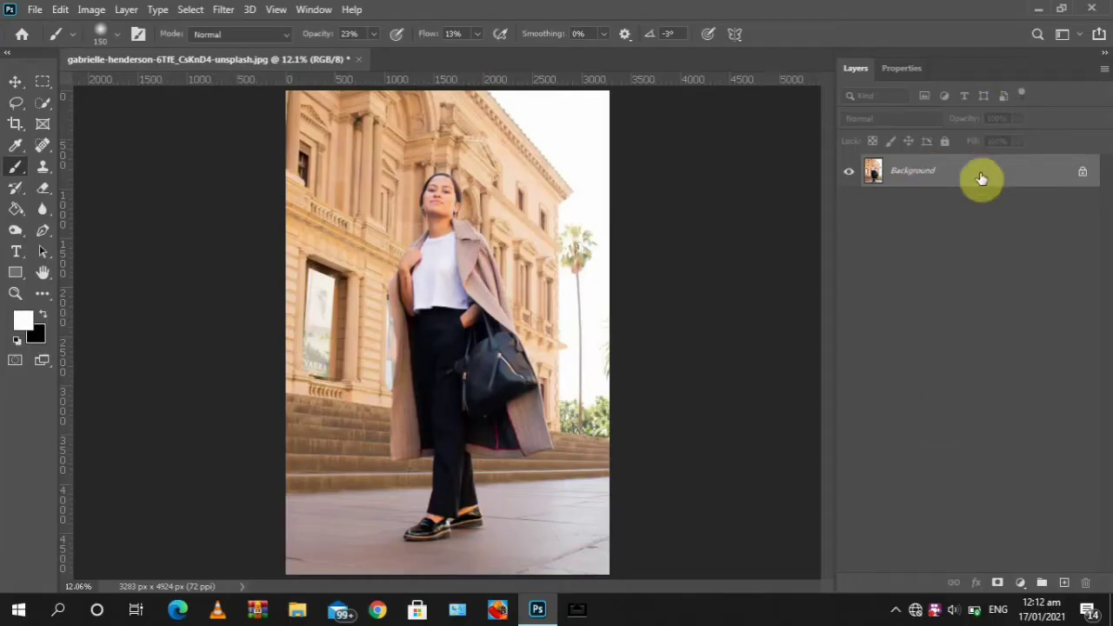
- Duplicate the Background layer twice and rename the lower copy "back"
{"action": "key", "text": "ctrl+j"}
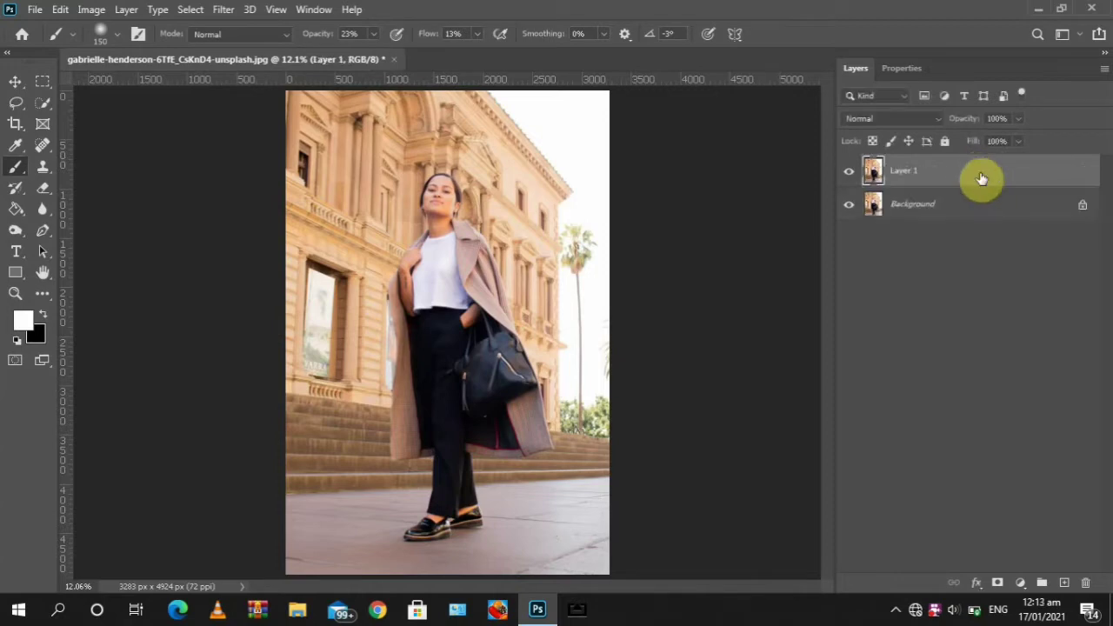
{"action": "key", "text": "ctrl+j"}
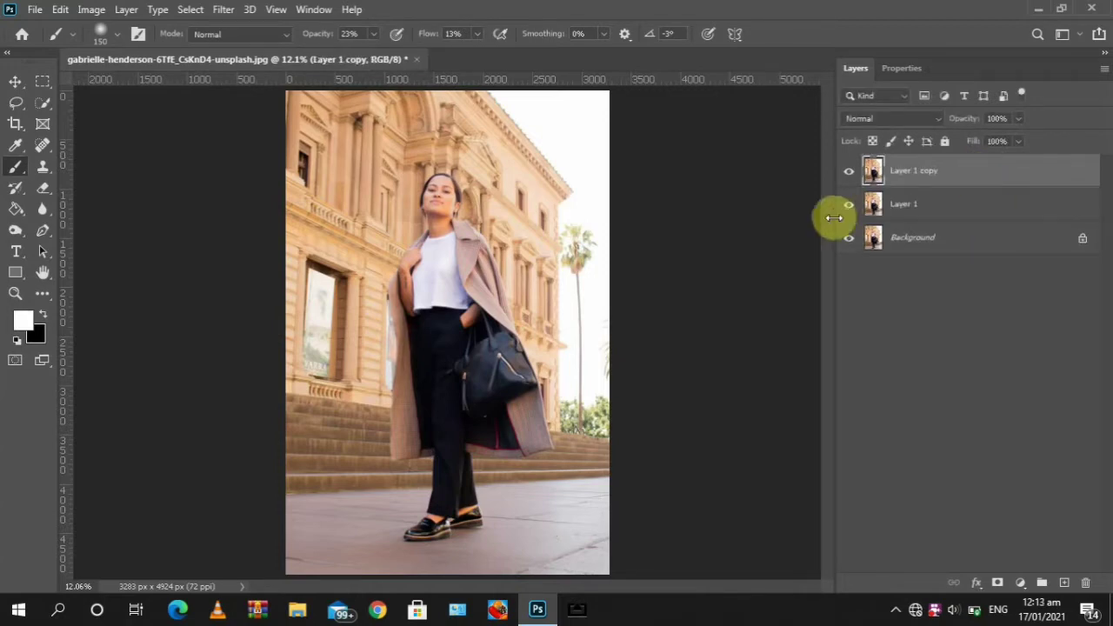
{"action": "left_click", "coordinate": [901, 206]}
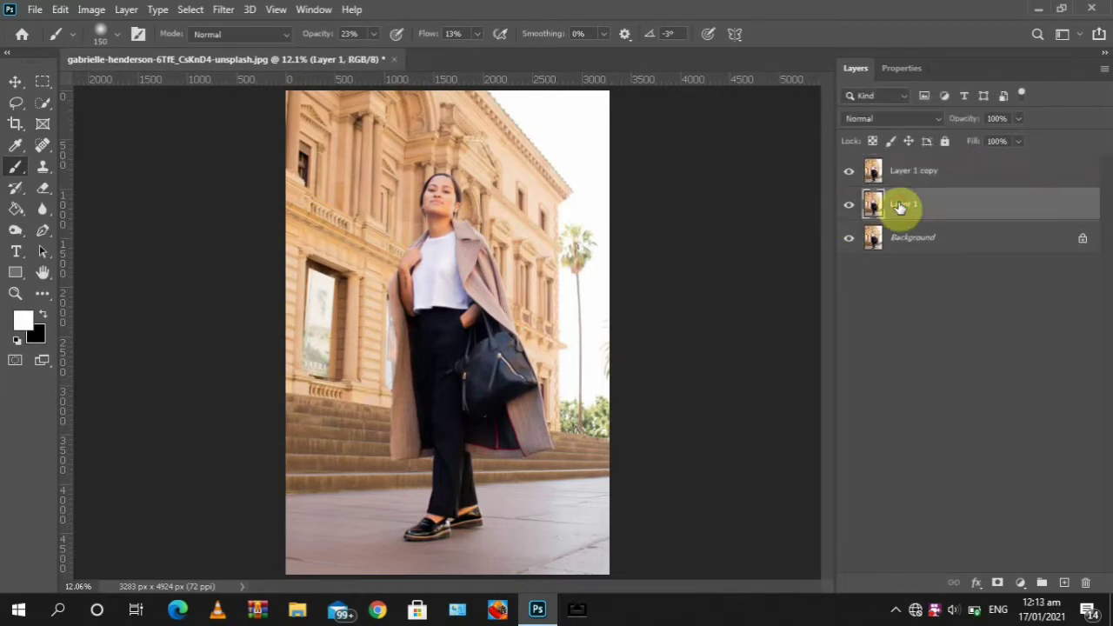
{"action": "double_click", "coordinate": [905, 204]}
{"action": "type", "text": "back"}
{"action": "key", "text": "Return"}
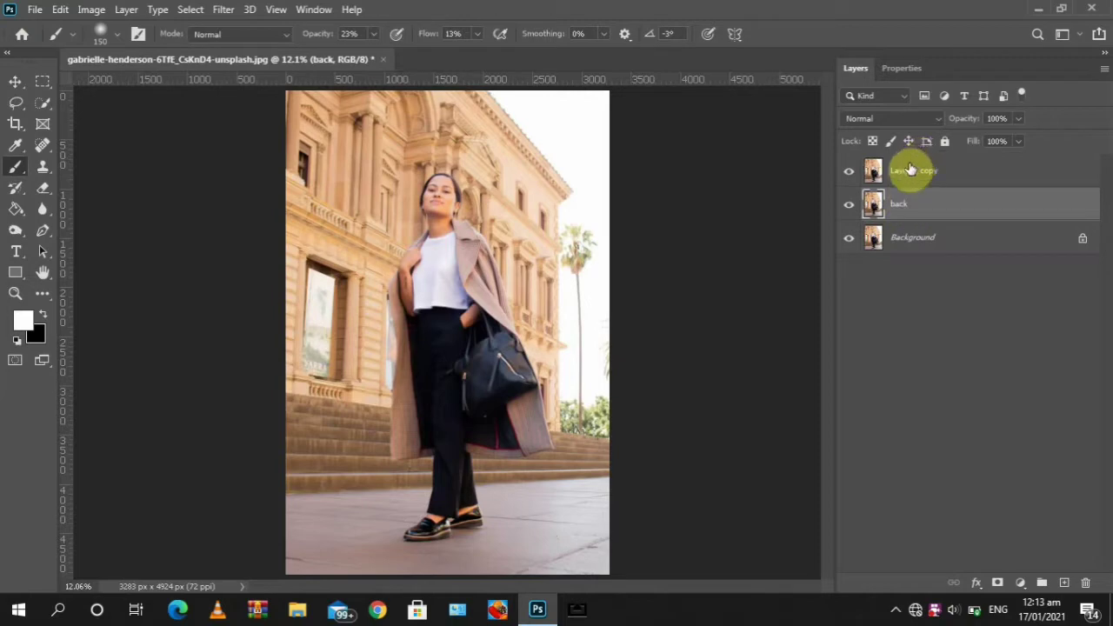
- Rename the upper layer copy "subject"
{"action": "left_click", "coordinate": [909, 178]}
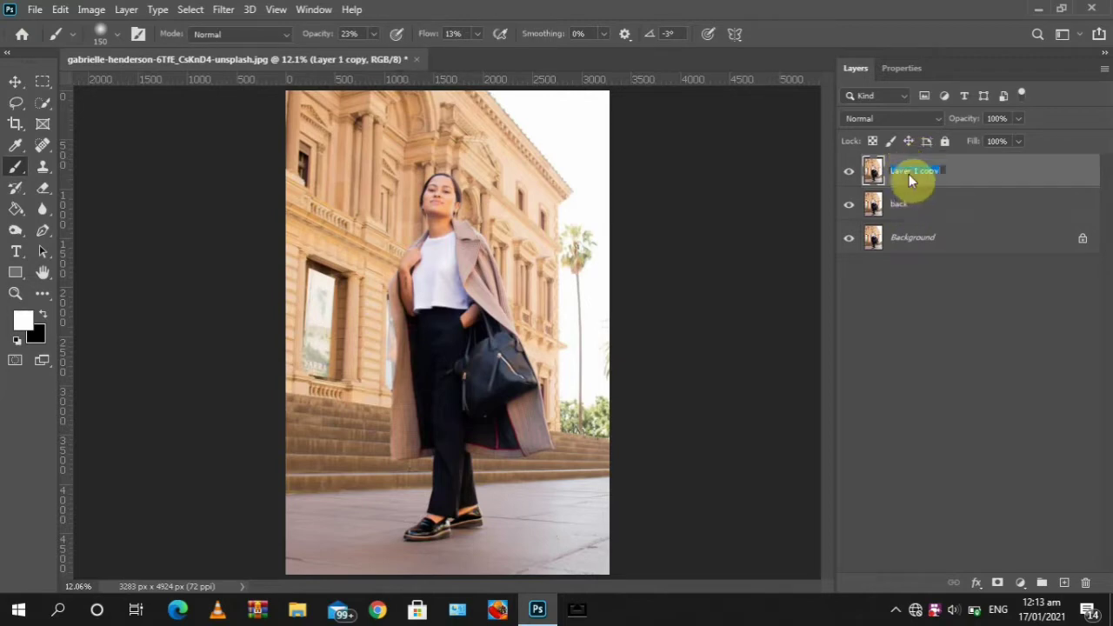
{"action": "double_click", "coordinate": [911, 174]}
{"action": "type", "text": "su"}
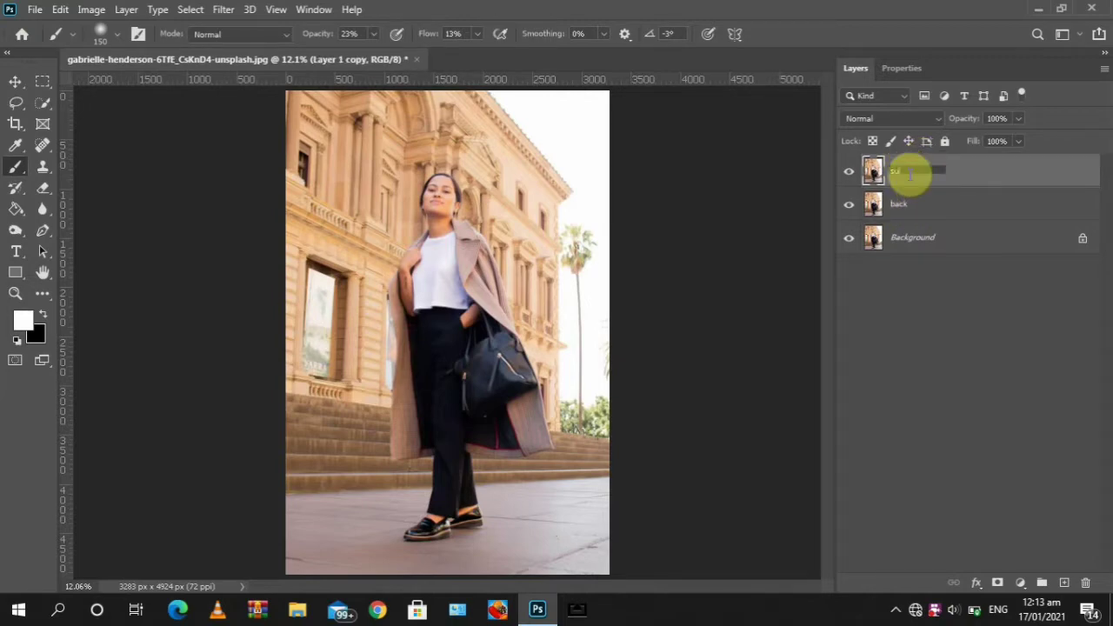
{"action": "type", "text": "bject"}
{"action": "key", "text": "Return"}
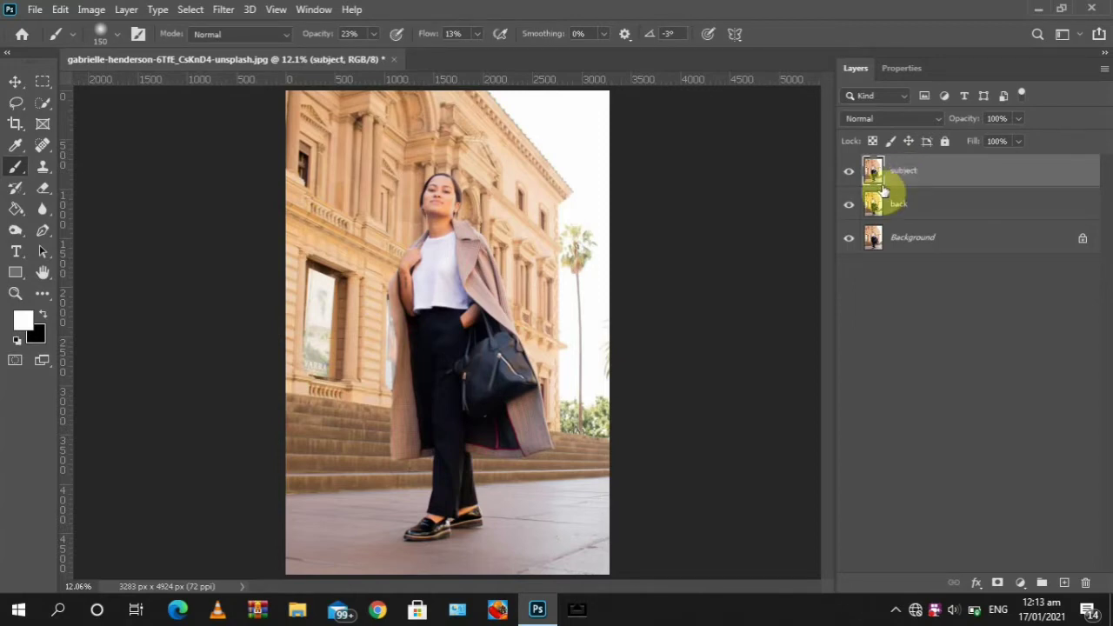
- Choose the Quick Selection tool and automatically select the woman on the subject layer with Select Subject
{"action": "left_click", "coordinate": [41, 106]}
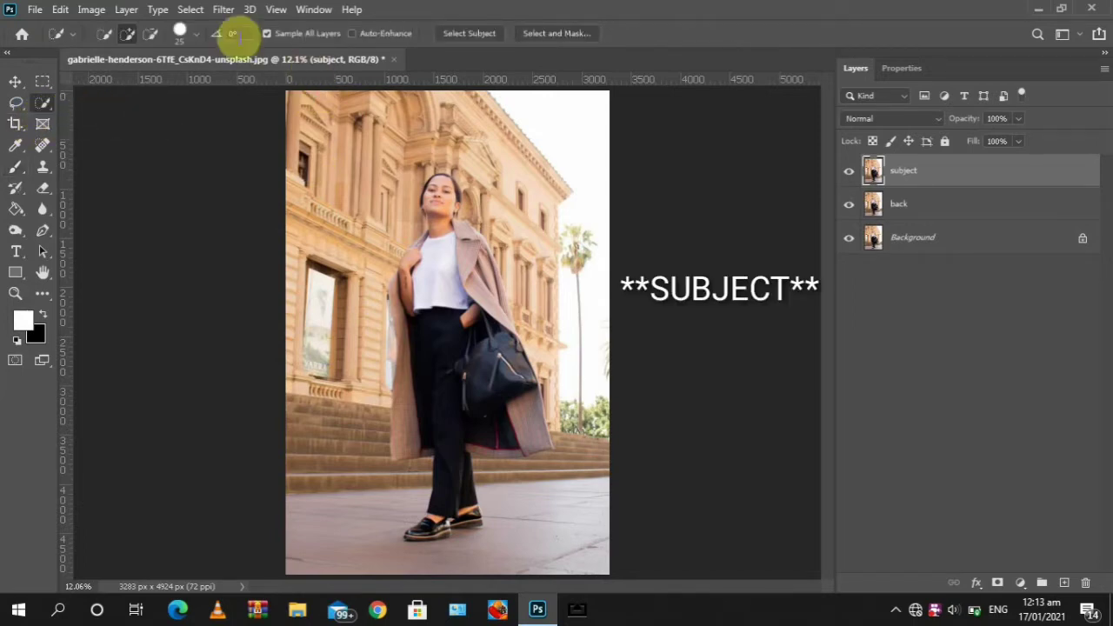
{"action": "left_click", "coordinate": [190, 11]}
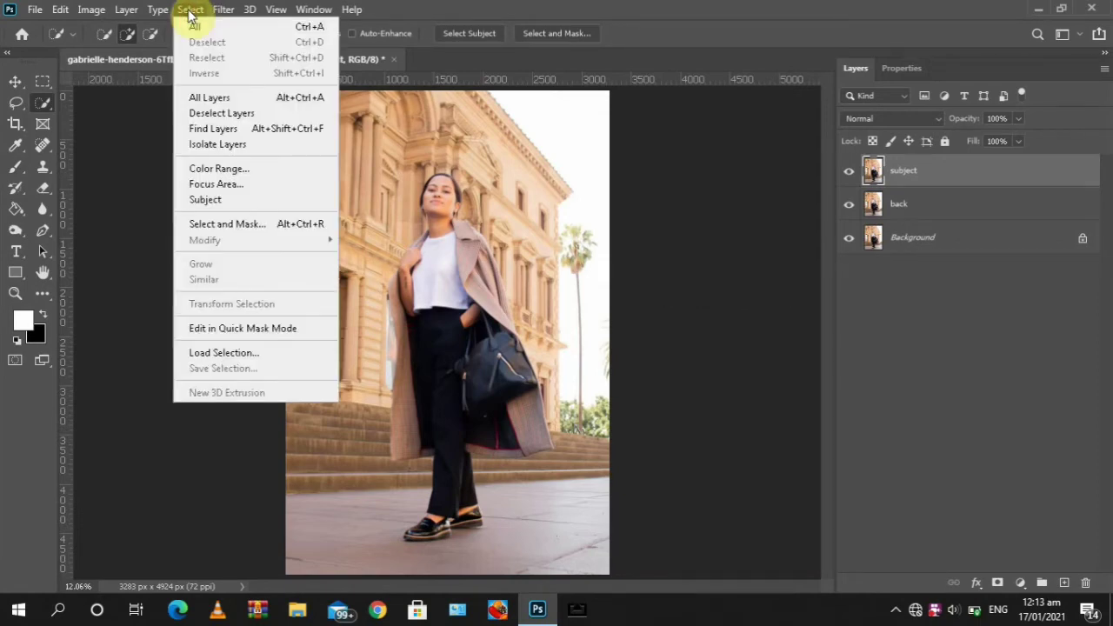
{"action": "left_click", "coordinate": [207, 201]}
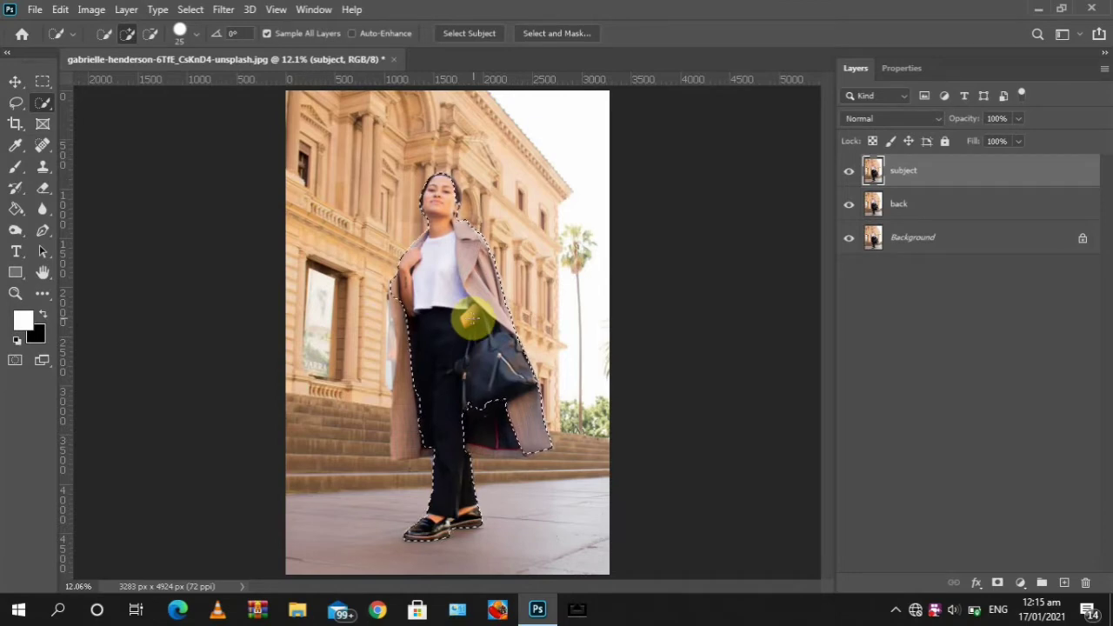
- Add the dark coat lining and hem below the handbag with a 150 px Quick Selection brush, and trim the overspill on the steps
{"action": "key", "text": "ctrl+plus"}
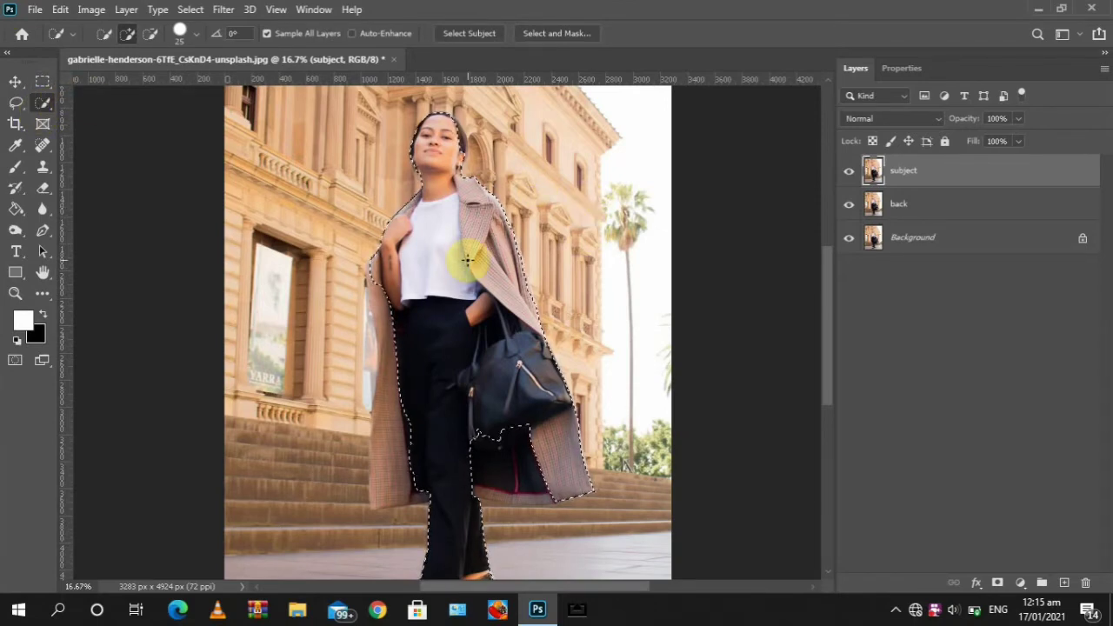
{"action": "key", "text": "bracketright"}
{"action": "key", "text": "bracketright"}
{"action": "key", "text": "bracketright"}
{"action": "key", "text": "bracketright"}
{"action": "key", "text": "bracketright"}
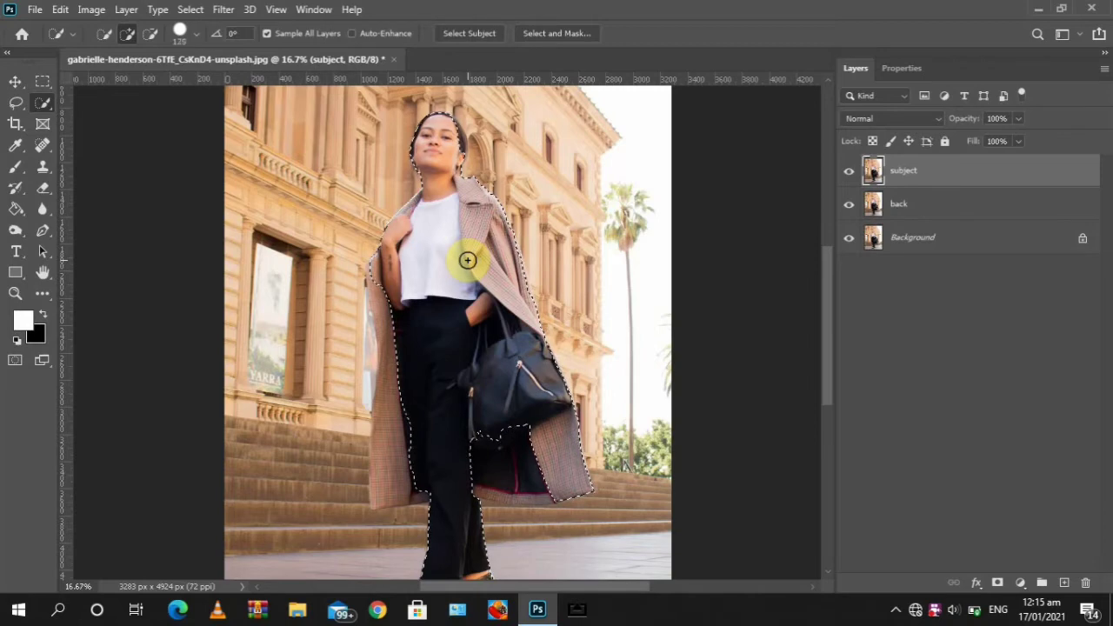
{"action": "key", "text": "bracketright"}
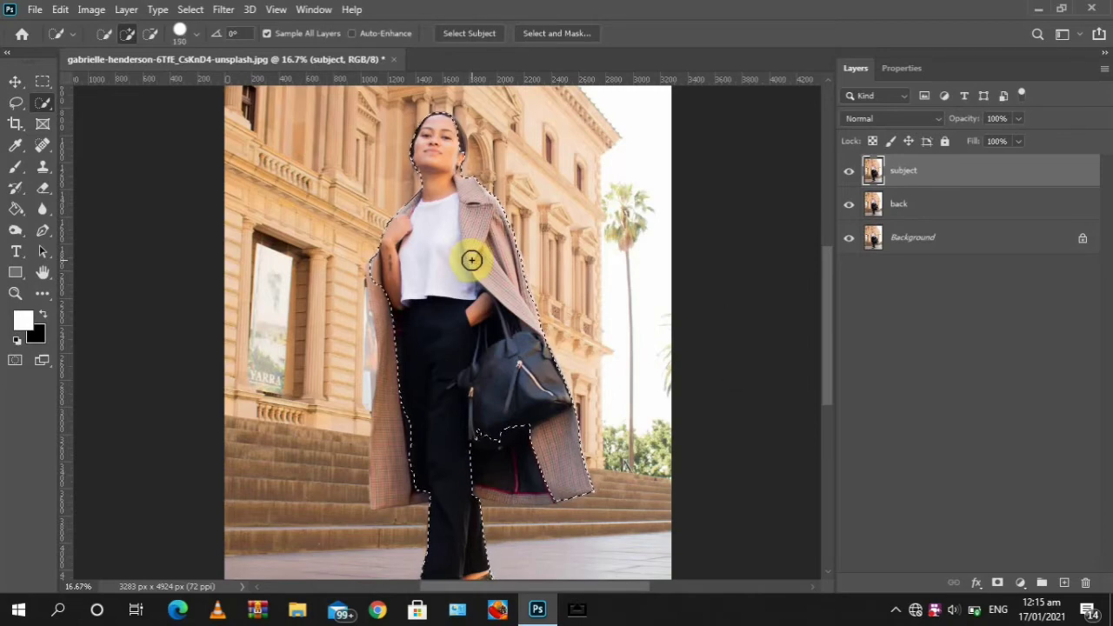
{"action": "key", "text": "ctrl+plus"}
{"action": "key", "text": "ctrl+plus"}
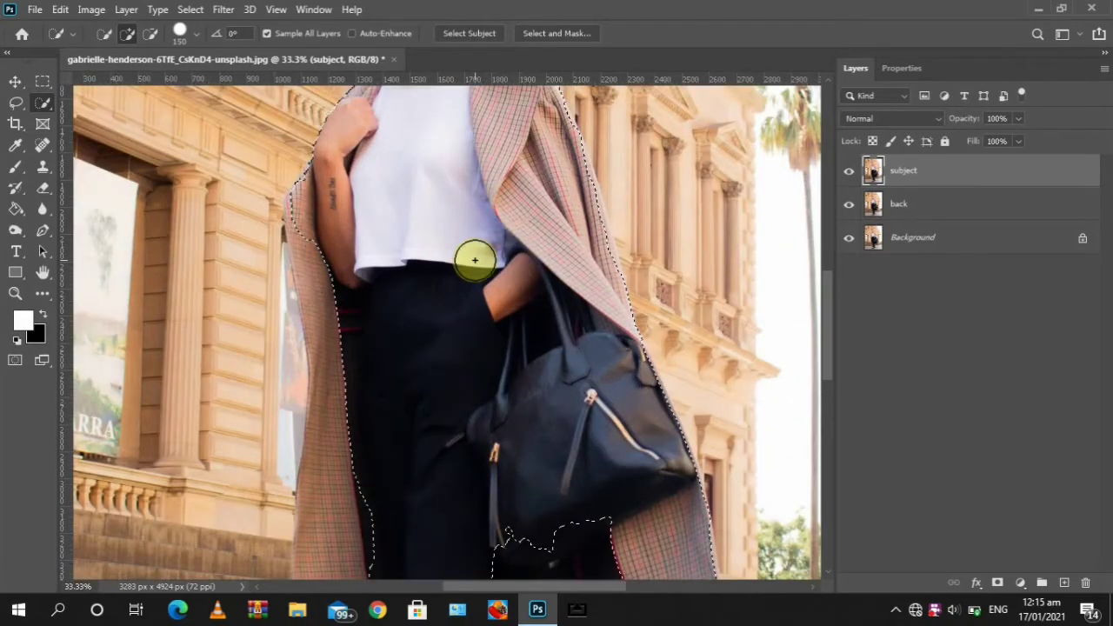
{"action": "scroll", "coordinate": [476, 258], "scroll_direction": "down", "scroll_amount": 5}
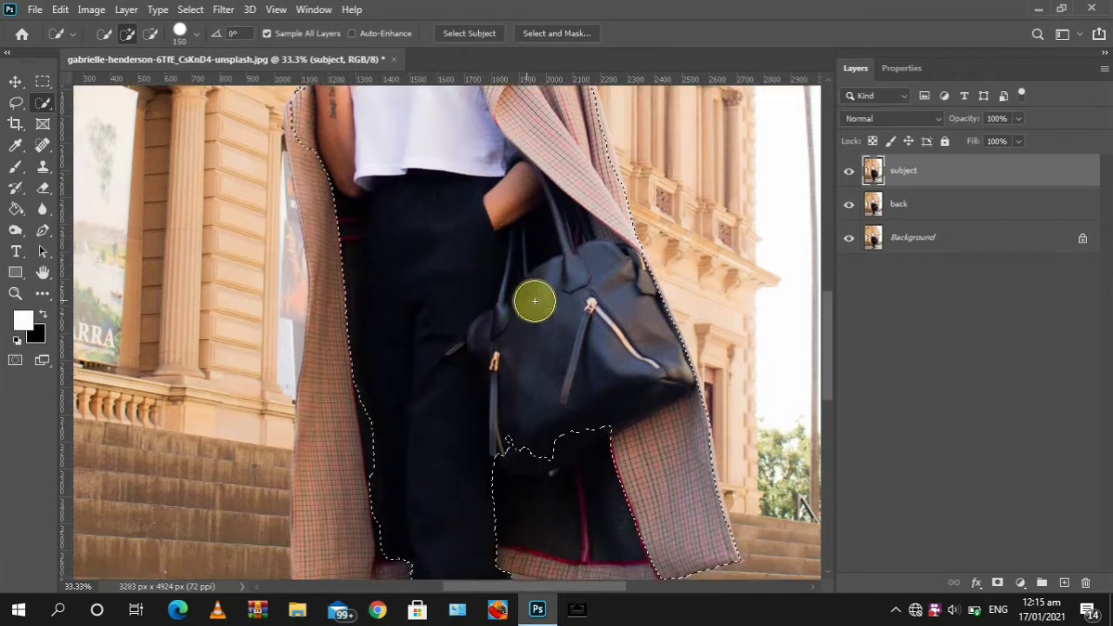
{"action": "scroll", "coordinate": [534, 302], "scroll_direction": "down", "scroll_amount": 3}
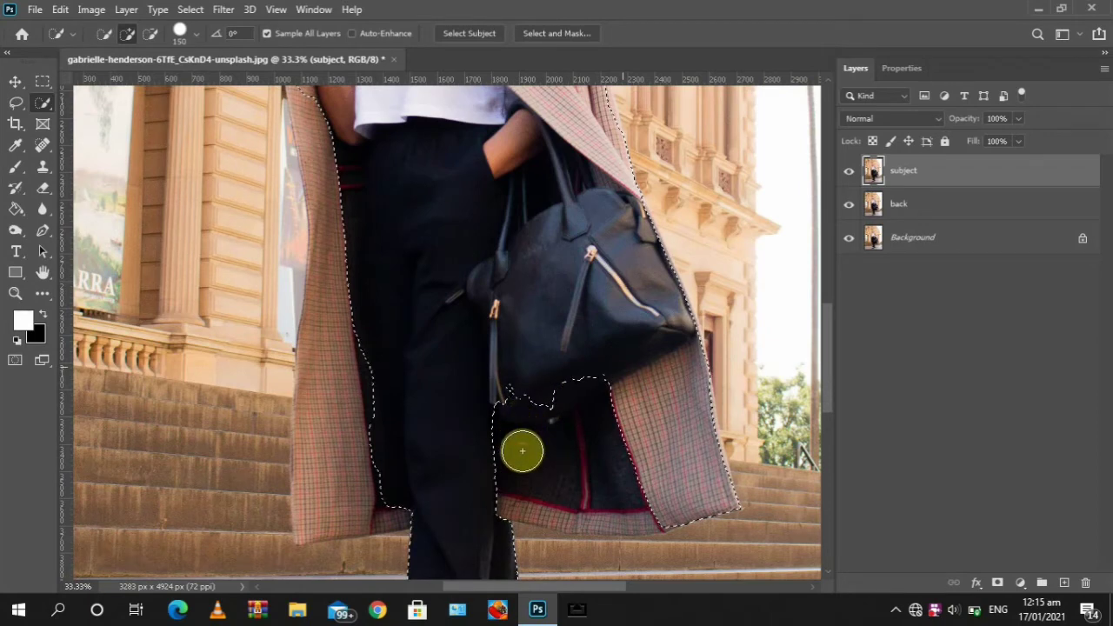
{"action": "mouse_move", "coordinate": [522, 450]}
{"action": "left_mouse_down"}
{"action": "mouse_move", "coordinate": [584, 447]}
{"action": "mouse_move", "coordinate": [614, 465]}
{"action": "mouse_move", "coordinate": [556, 499]}
{"action": "mouse_move", "coordinate": [514, 490]}
{"action": "mouse_move", "coordinate": [541, 492]}
{"action": "mouse_move", "coordinate": [606, 550]}
{"action": "left_mouse_up"}
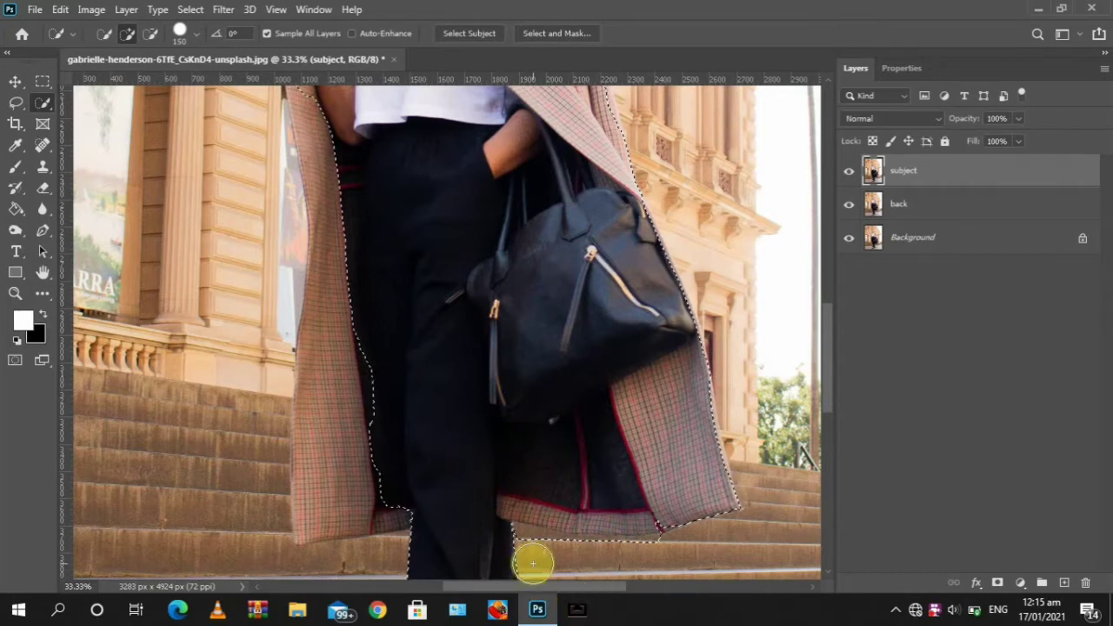
{"action": "mouse_move", "coordinate": [532, 563]}
{"action": "left_mouse_down"}
{"action": "mouse_move", "coordinate": [529, 545]}
{"action": "mouse_move", "coordinate": [571, 536]}
{"action": "mouse_move", "coordinate": [564, 562]}
{"action": "mouse_move", "coordinate": [624, 562]}
{"action": "mouse_move", "coordinate": [651, 546]}
{"action": "mouse_move", "coordinate": [652, 556]}
{"action": "mouse_move", "coordinate": [542, 547]}
{"action": "mouse_move", "coordinate": [566, 517]}
{"action": "mouse_move", "coordinate": [603, 554]}
{"action": "left_mouse_up"}
{"action": "key", "text": "bracketright"}
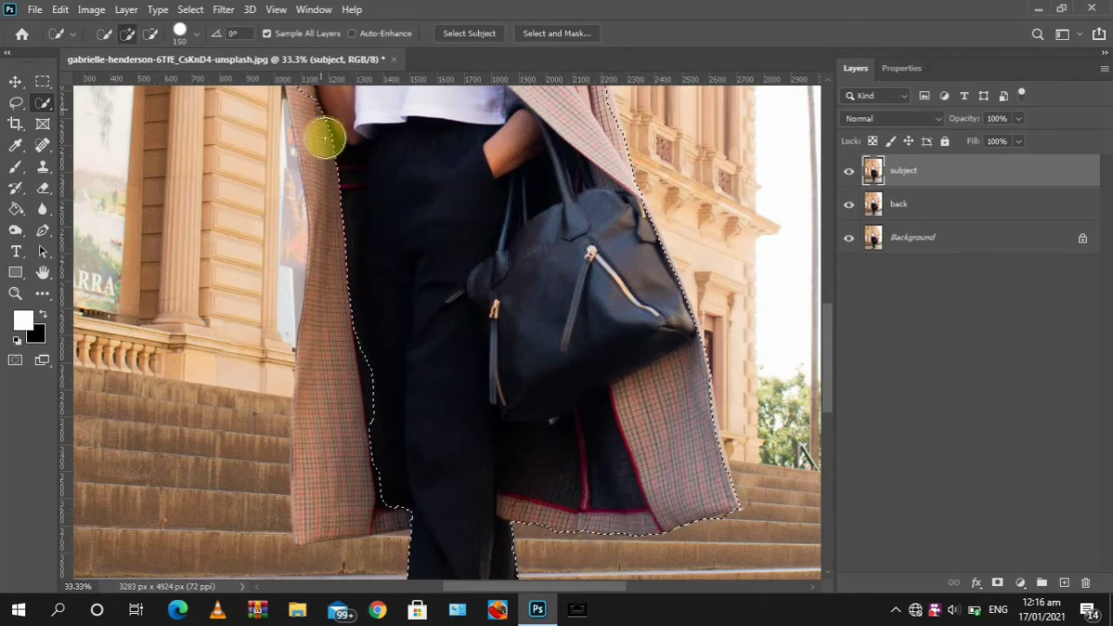
- Add the coat panel opposite the handbag to the selection down to its hem and reduce the brush size for cleanup
{"action": "mouse_move", "coordinate": [325, 137]}
{"action": "left_mouse_down"}
{"action": "mouse_move", "coordinate": [342, 333]}
{"action": "mouse_move", "coordinate": [331, 456]}
{"action": "mouse_move", "coordinate": [302, 451]}
{"action": "mouse_move", "coordinate": [329, 521]}
{"action": "mouse_move", "coordinate": [398, 534]}
{"action": "left_mouse_up"}
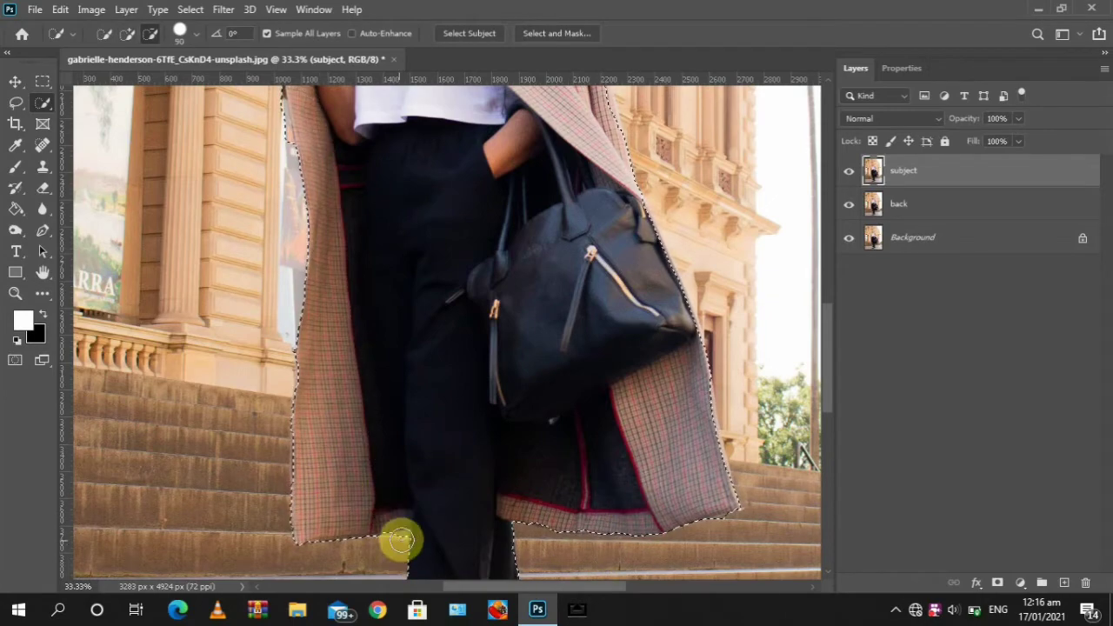
{"action": "key", "text": "bracketleft"}
{"action": "key", "text": "bracketleft"}
{"action": "key", "text": "bracketleft"}
{"action": "key", "text": "bracketleft"}
{"action": "key", "text": "bracketleft"}
{"action": "key", "text": "bracketleft"}
{"action": "key", "text": "bracketleft"}
{"action": "key", "text": "bracketleft"}
- Refine the selection around the woman's hair and ear, reducing the brush to 35 px and excluding the background between her ear and collar
{"action": "scroll", "coordinate": [281, 316], "scroll_direction": "up", "scroll_amount": 4}
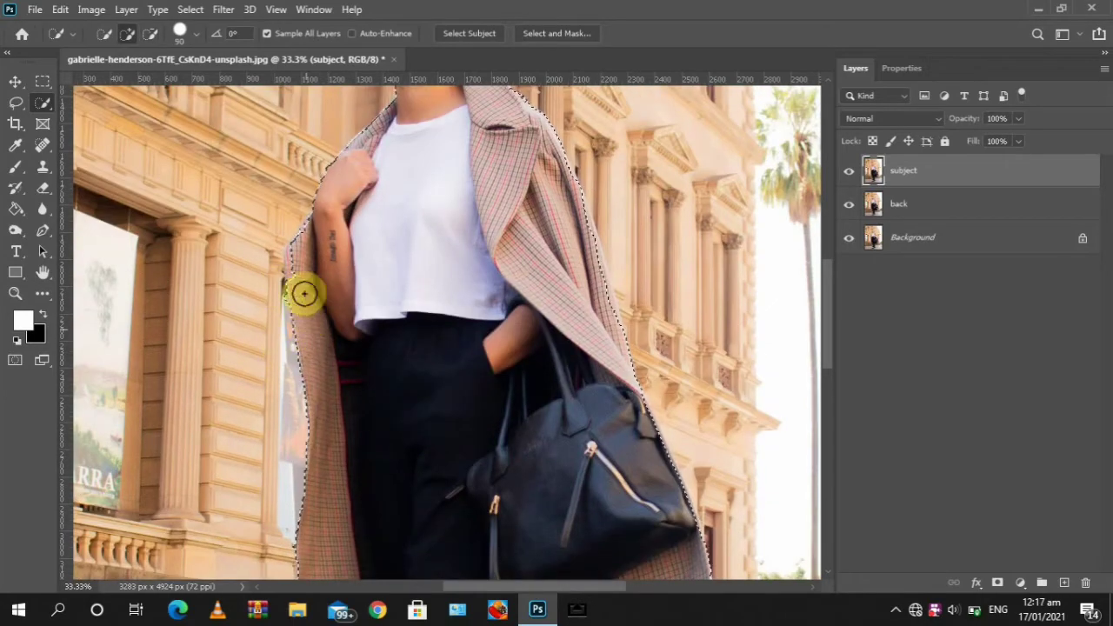
{"action": "scroll", "coordinate": [300, 300], "scroll_direction": "up", "scroll_amount": 5}
{"action": "scroll", "coordinate": [482, 242], "scroll_direction": "up", "scroll_amount": 1}
{"action": "mouse_move", "coordinate": [487, 245]}
{"action": "left_mouse_down"}
{"action": "mouse_move", "coordinate": [487, 91]}
{"action": "mouse_move", "coordinate": [478, 130]}
{"action": "mouse_move", "coordinate": [509, 149]}
{"action": "left_mouse_up"}
{"action": "key", "text": "alt"}
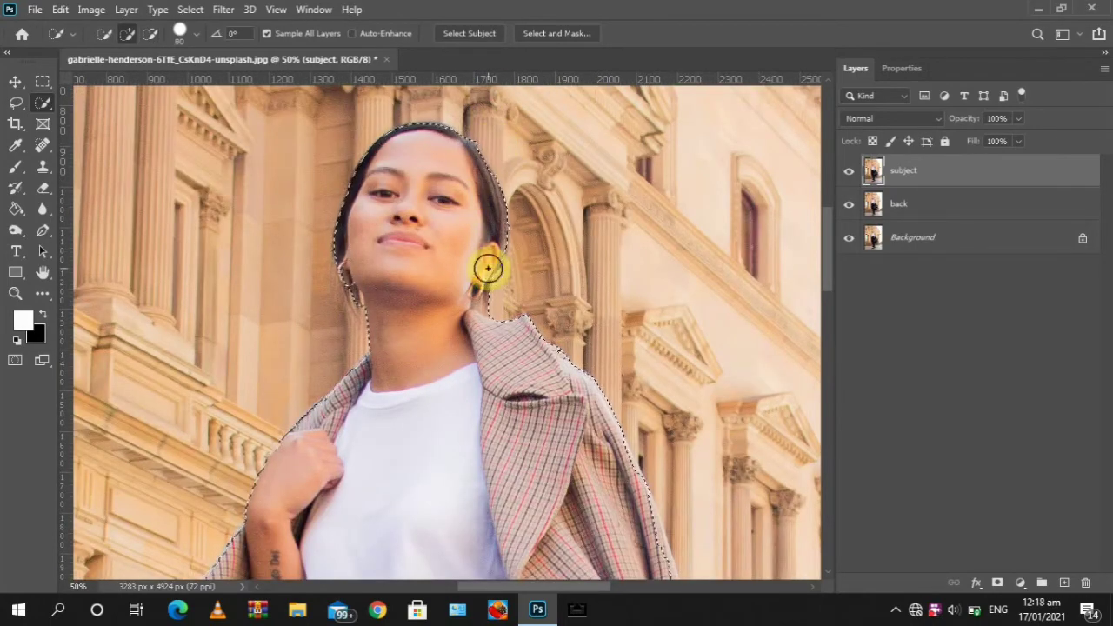
{"action": "key", "text": "bracketleft"}
{"action": "key", "text": "bracketleft"}
{"action": "key", "text": "bracketleft"}
{"action": "key", "text": "bracketleft"}
{"action": "key", "text": "bracketleft"}
{"action": "key", "text": "bracketleft"}
{"action": "key", "text": "bracketleft"}
{"action": "scroll", "coordinate": [494, 275], "scroll_direction": "down", "scroll_amount": 1}
{"action": "scroll", "coordinate": [495, 279], "scroll_direction": "down", "scroll_amount": 3}
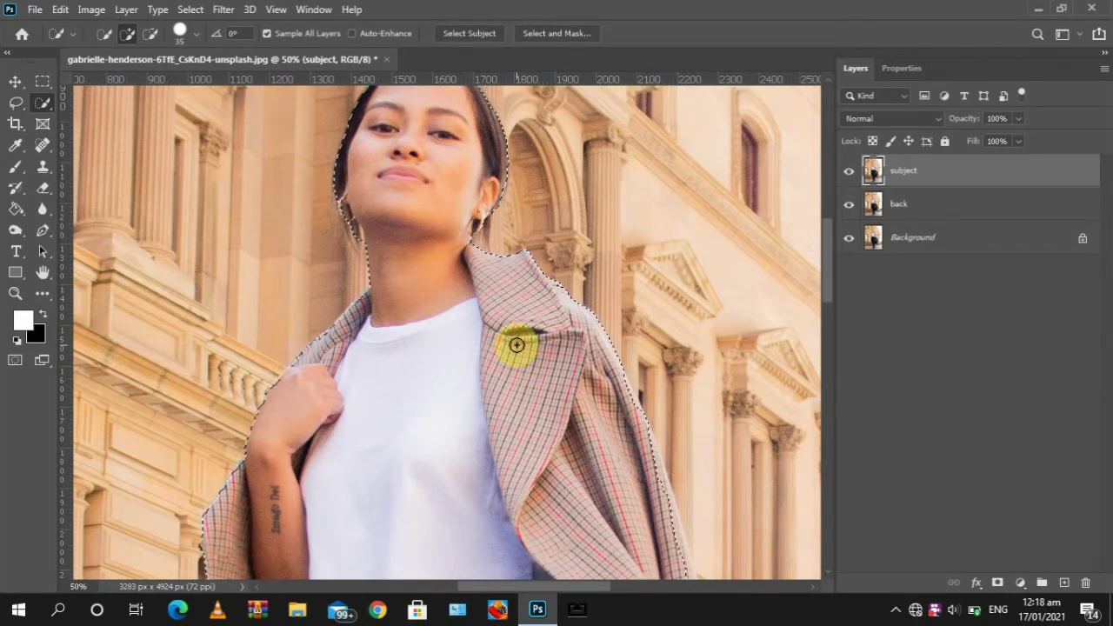
- Mask the subject layer with the selection, and reload that mask as a selection with the back layer active
{"action": "key", "text": "ctrl+0"}
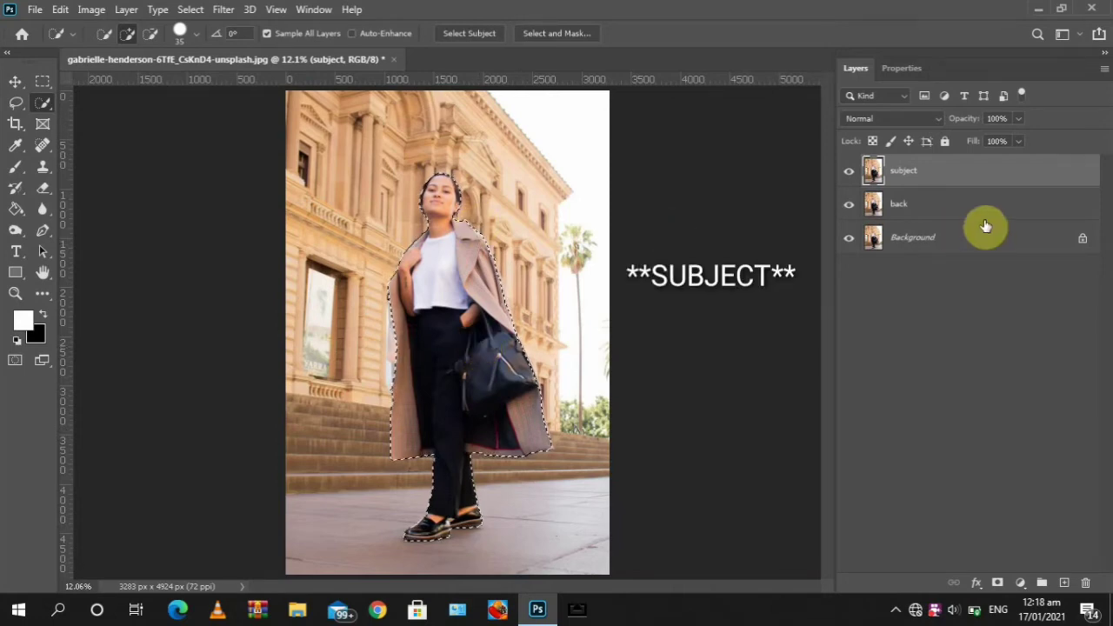
{"action": "left_click", "coordinate": [997, 583]}
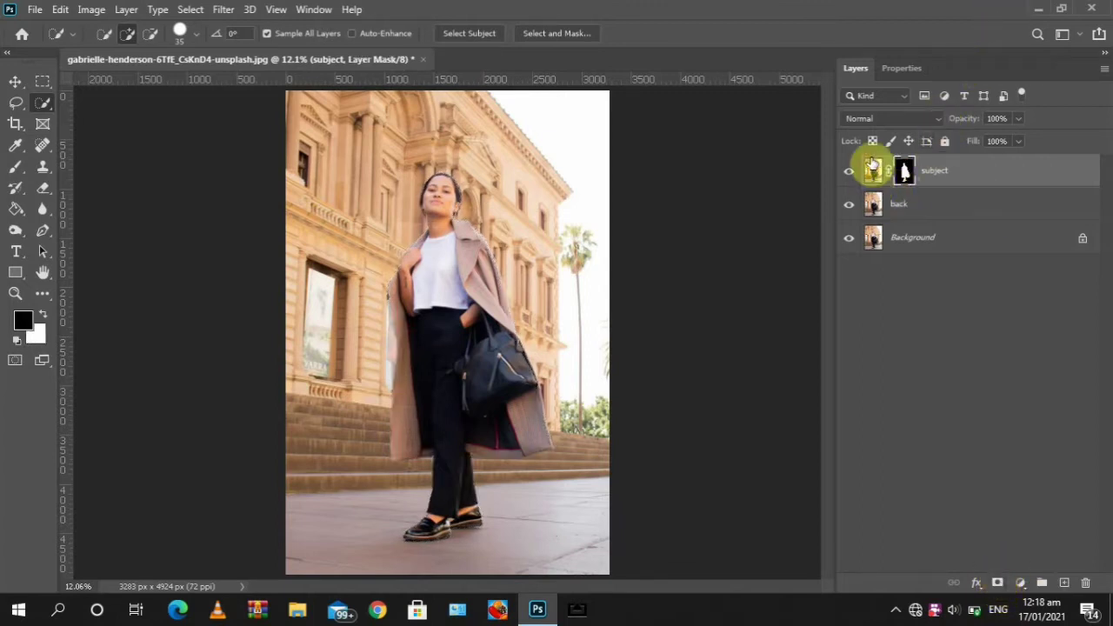
{"action": "left_click", "coordinate": [905, 205]}
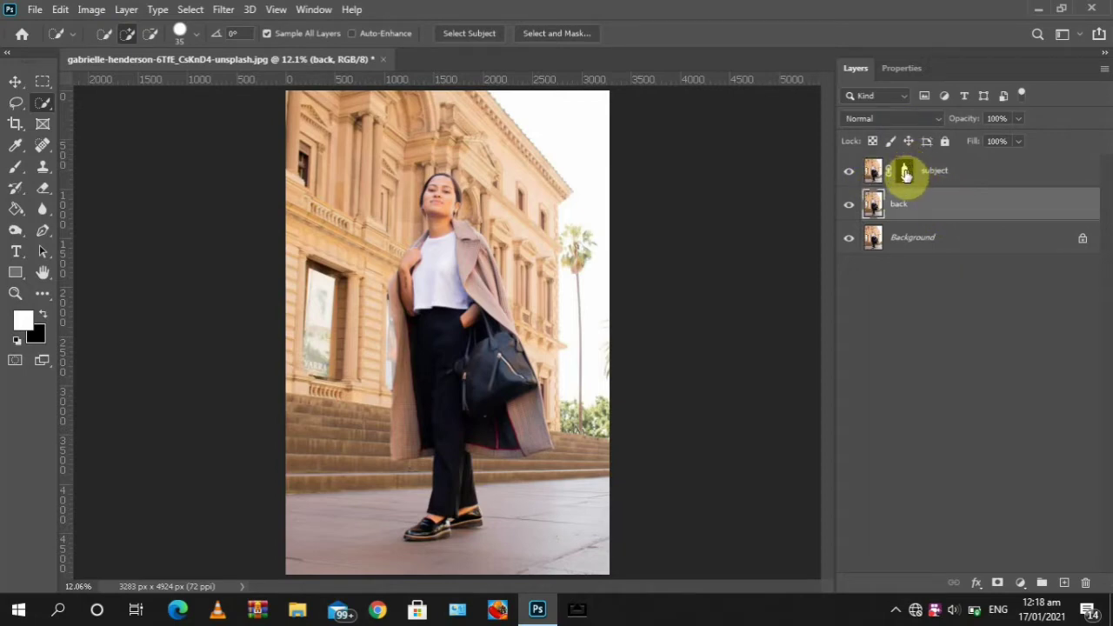
{"action": "left_click_drag", "start_coordinate": [905, 172], "coordinate": [908, 178]}
{"action": "left_click_drag", "start_coordinate": [905, 172], "coordinate": [907, 174]}
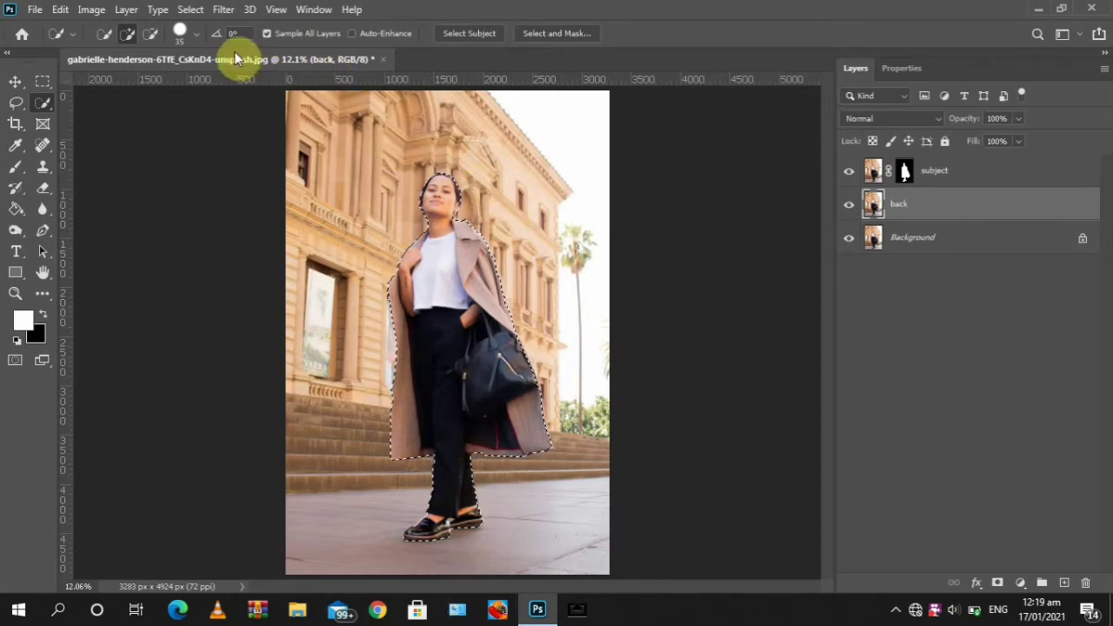
- Expand the selection by 30 pixels
{"action": "left_click", "coordinate": [190, 8]}
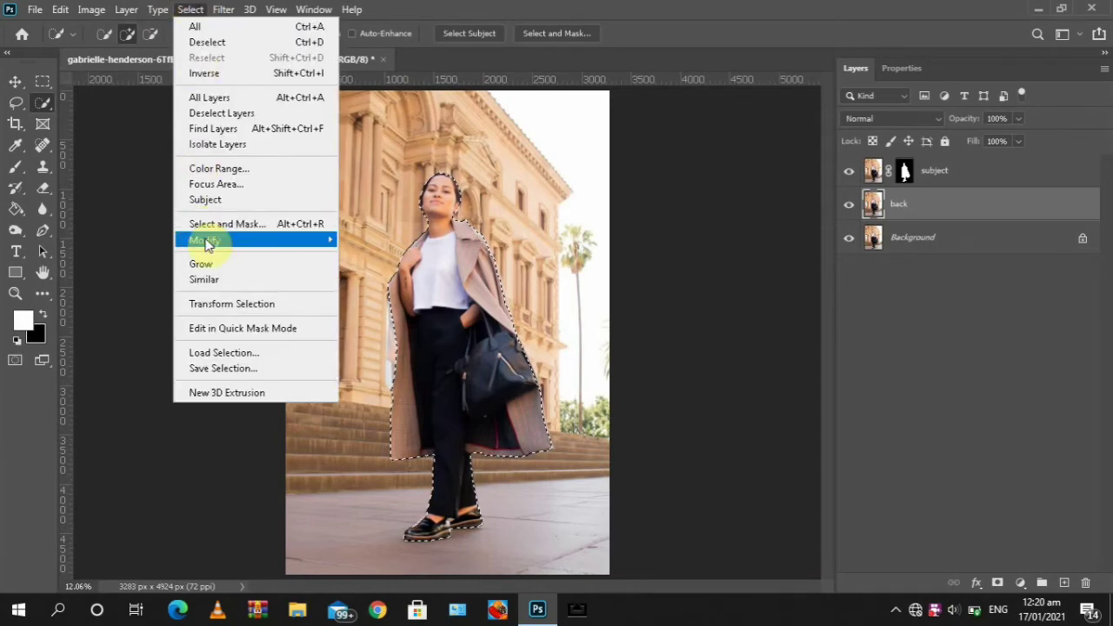
{"action": "mouse_move", "coordinate": [326, 242]}
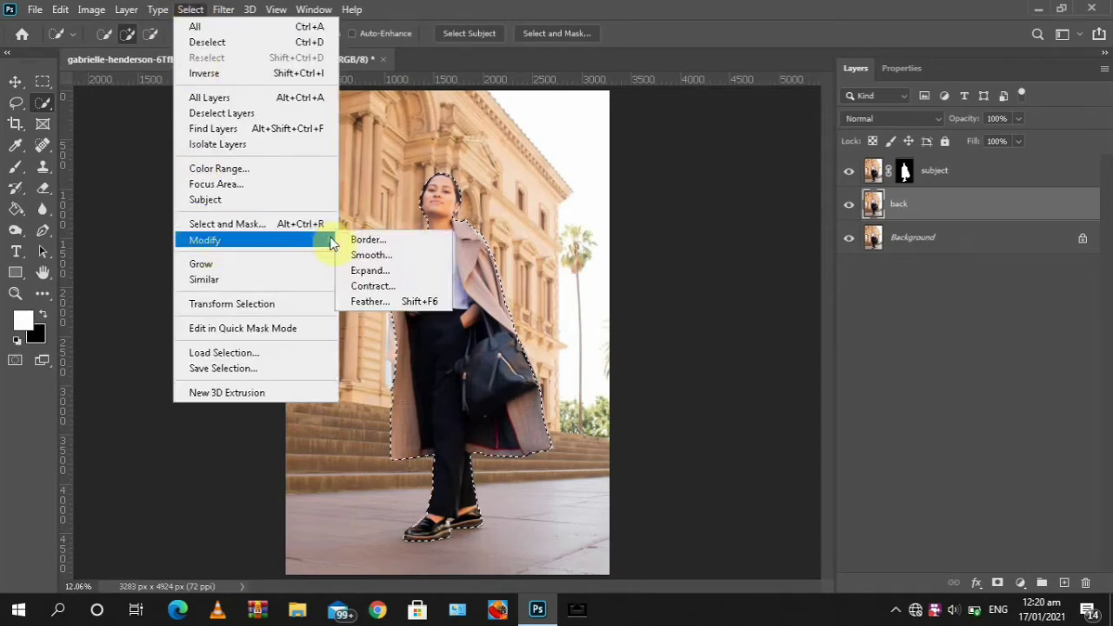
{"action": "left_click", "coordinate": [369, 271]}
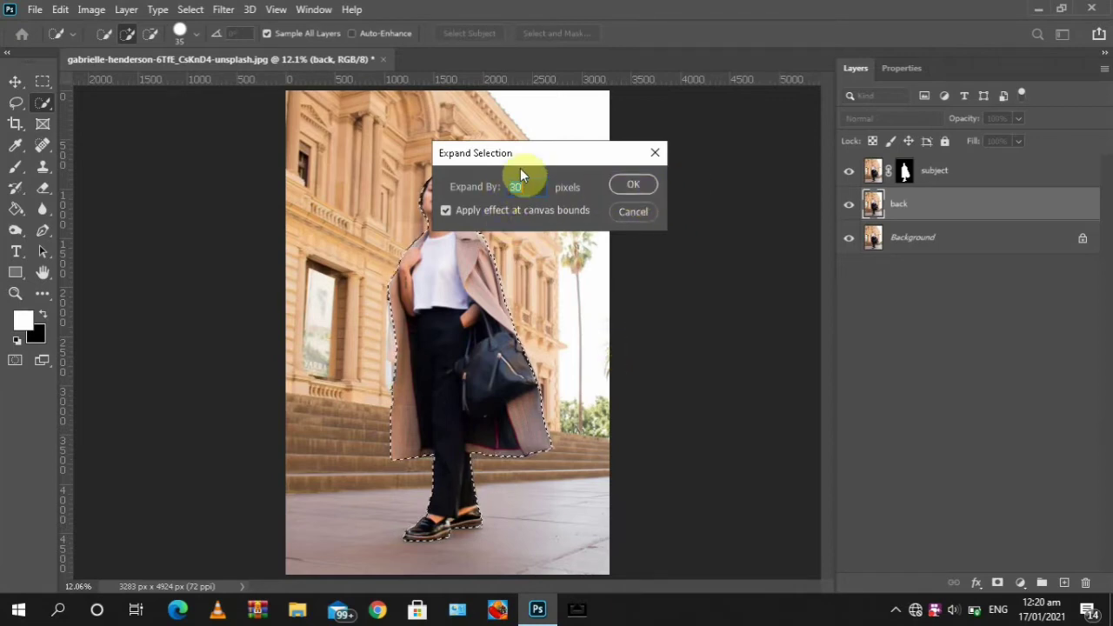
{"action": "type", "text": "30"}
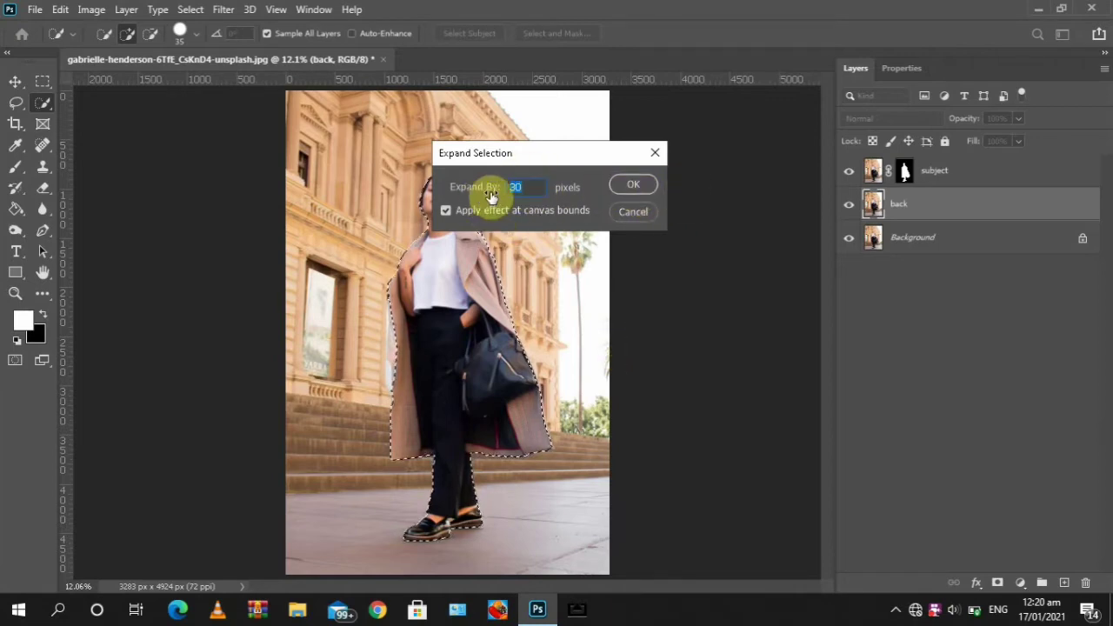
{"action": "left_click", "coordinate": [637, 182]}
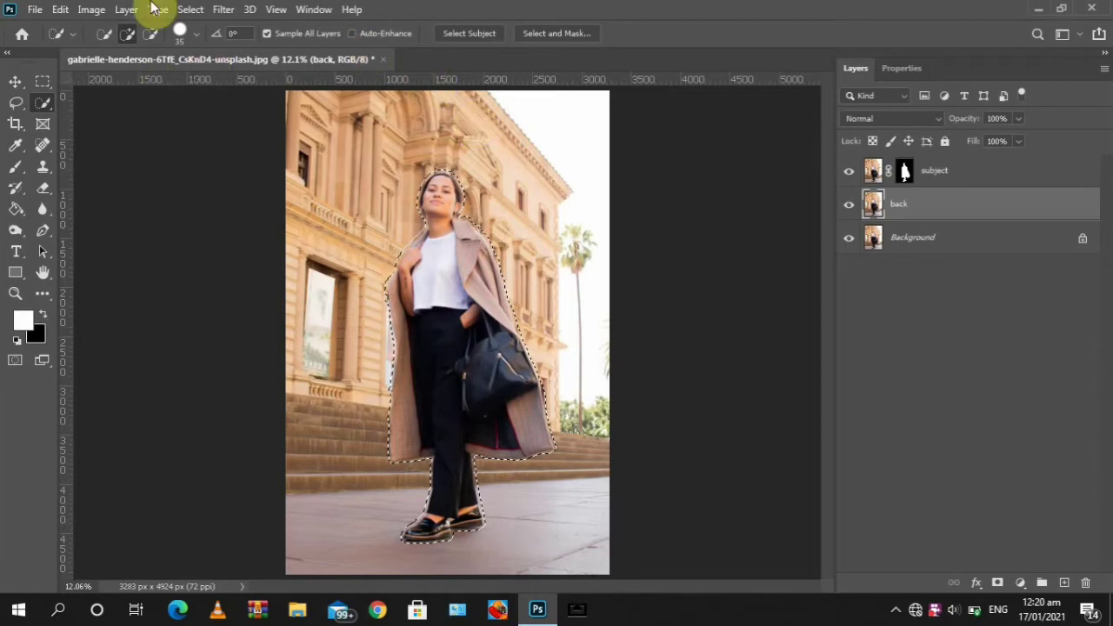
- Replace the selected woman on the back layer using Content-Aware Fill output to the current layer, and hide the subject layer
{"action": "left_click", "coordinate": [60, 11]}
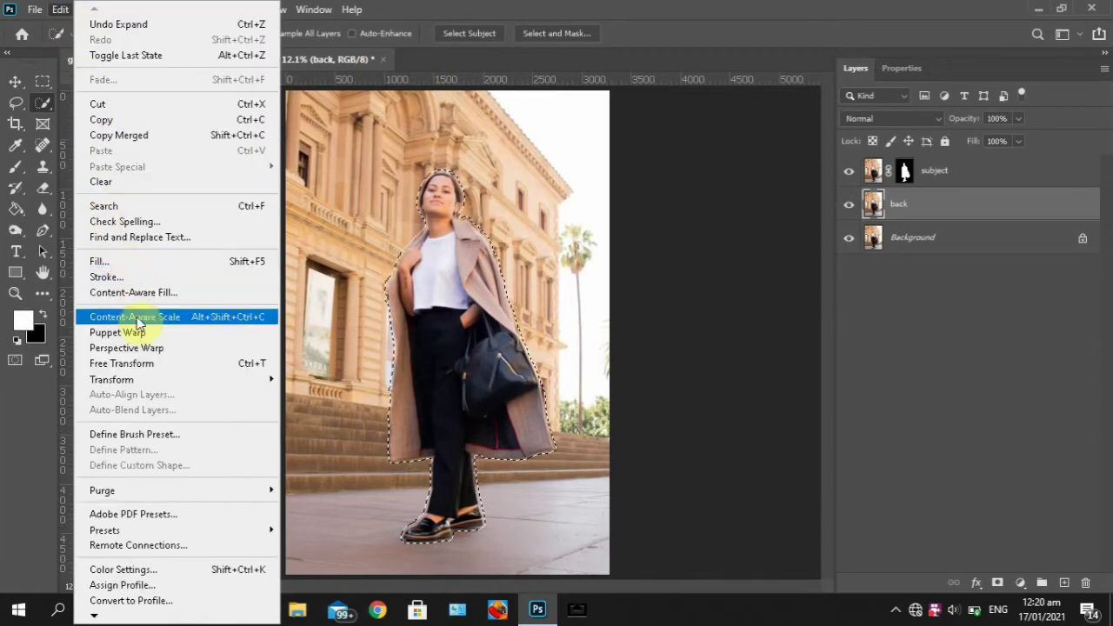
{"action": "left_click", "coordinate": [140, 293]}
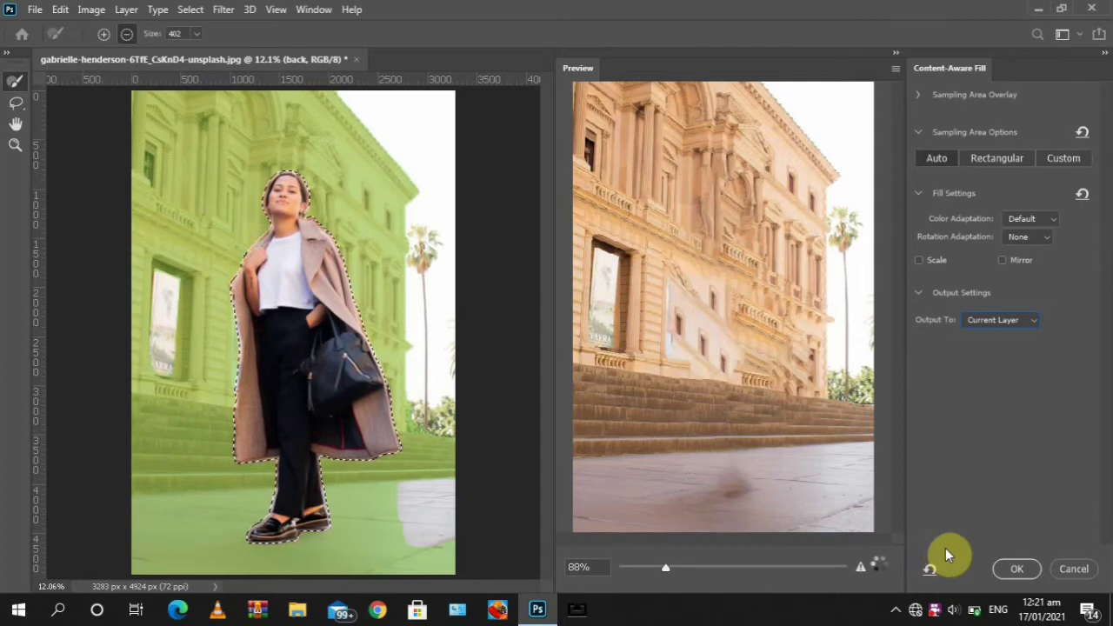
{"action": "left_click", "coordinate": [1015, 570]}
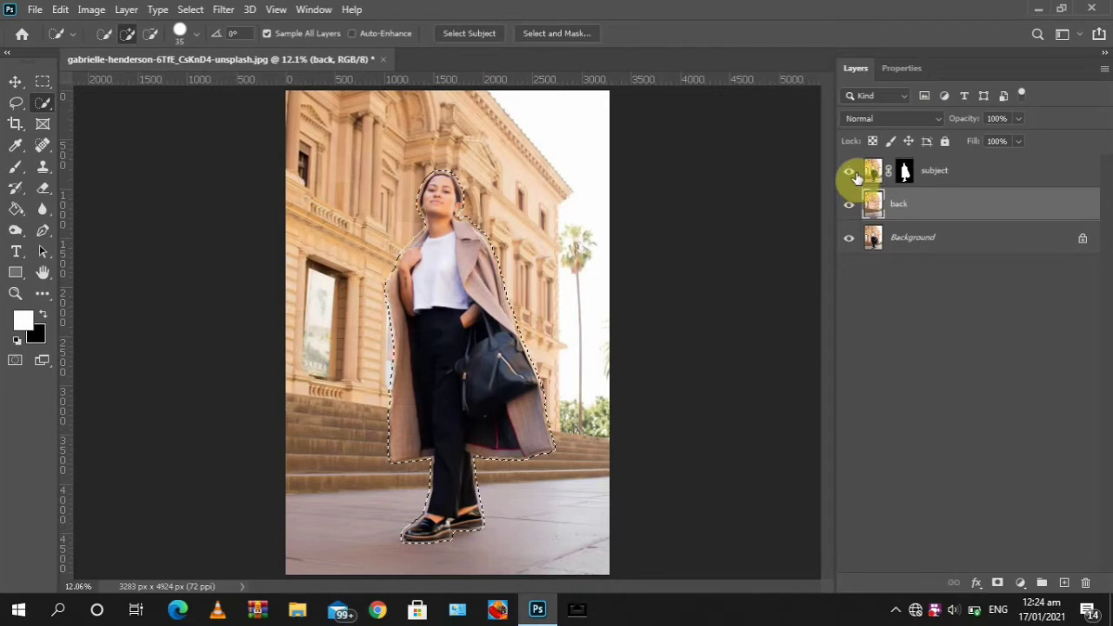
{"action": "left_click", "coordinate": [848, 173]}
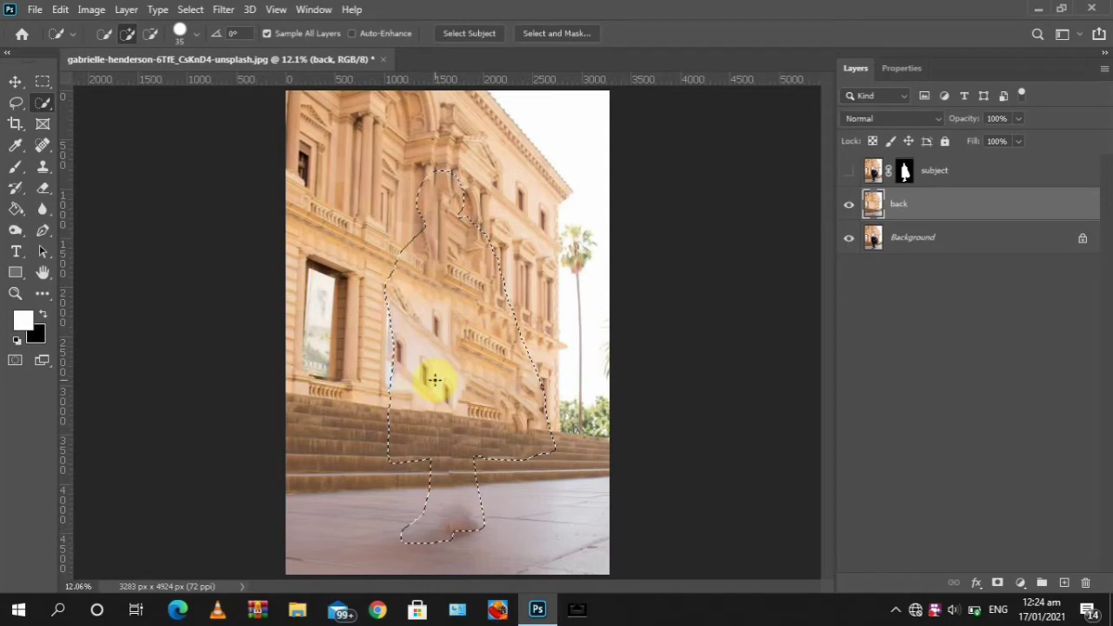
- Show the subject layer and clear the active selection around the woman
{"action": "left_click", "coordinate": [850, 174]}
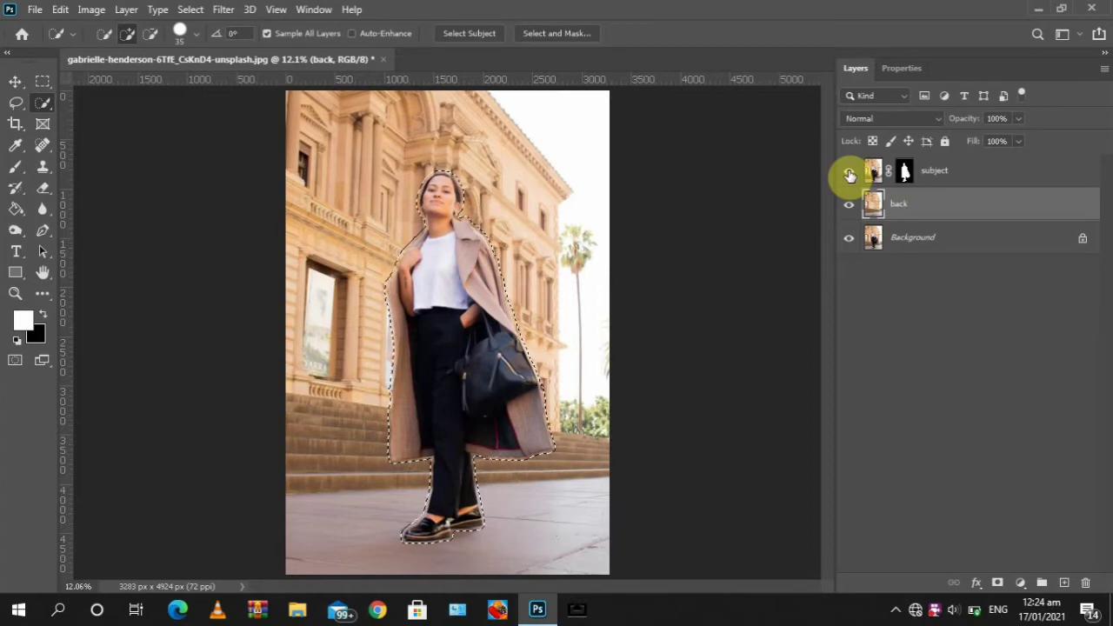
{"action": "key", "text": "ctrl+d"}
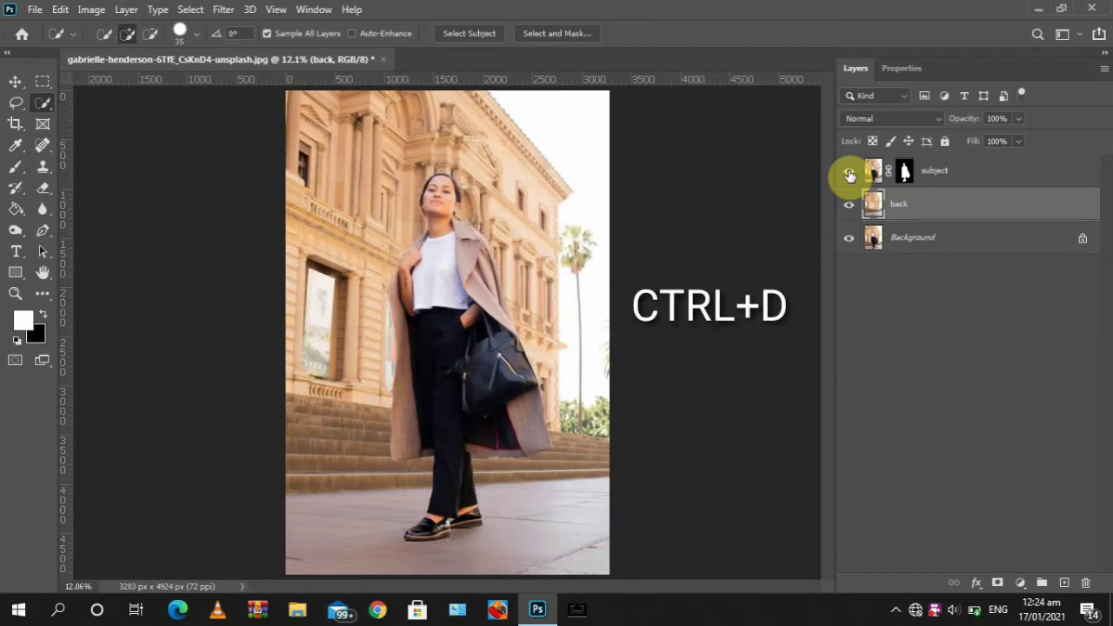
- Shrink the subject layer's mask using the Minimum filter with a 2-pixel radius and Squareness preserved
{"action": "left_click", "coordinate": [905, 172]}
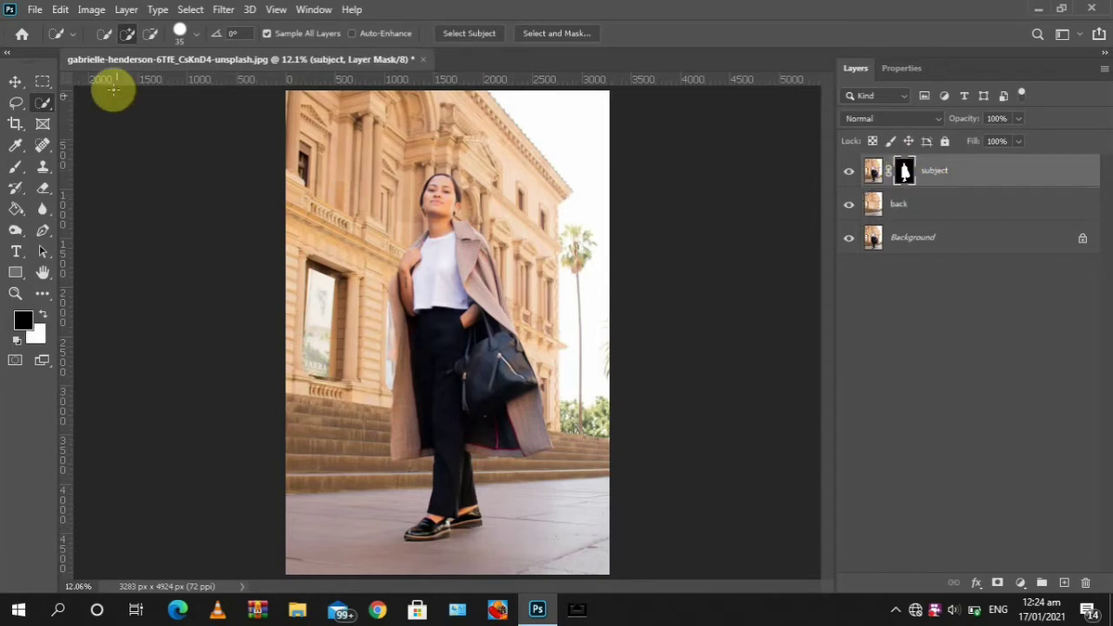
{"action": "left_click", "coordinate": [223, 11]}
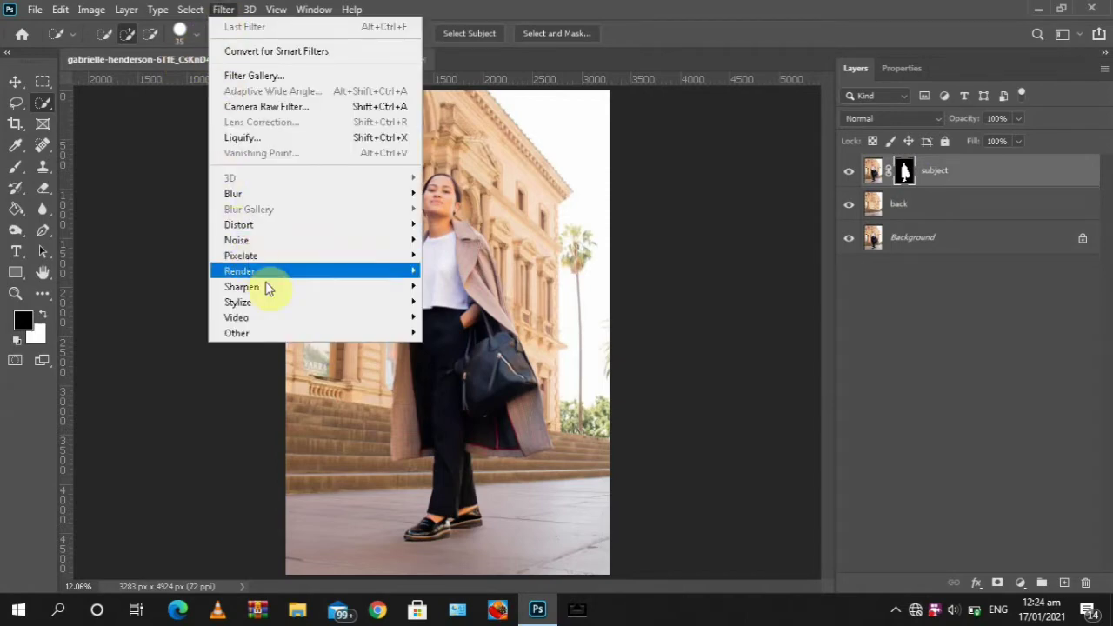
{"action": "mouse_move", "coordinate": [399, 335]}
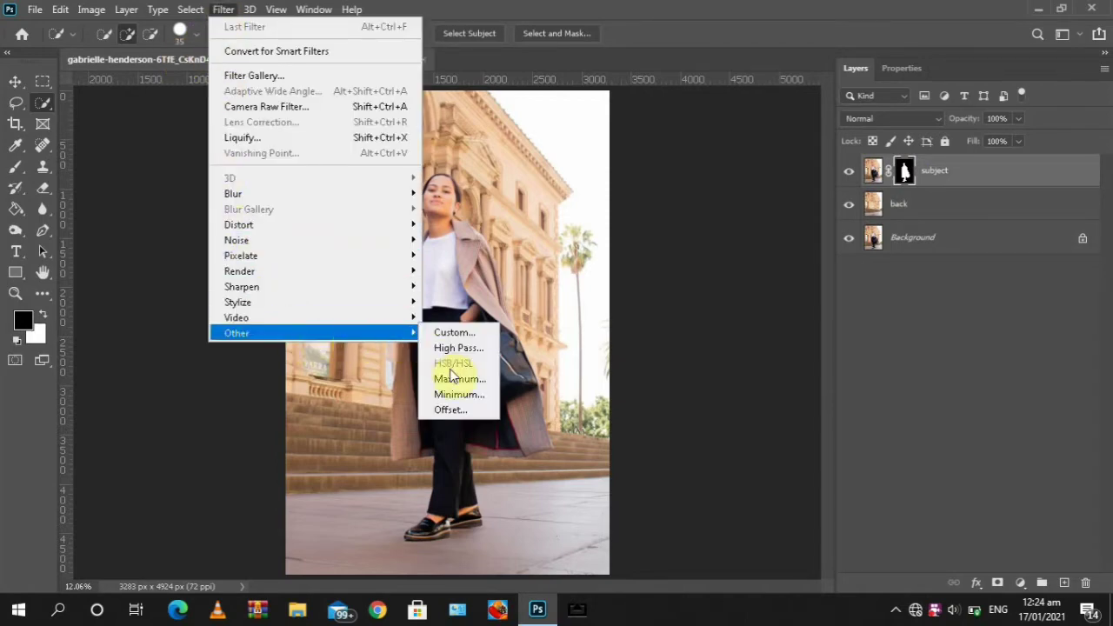
{"action": "left_click", "coordinate": [458, 396]}
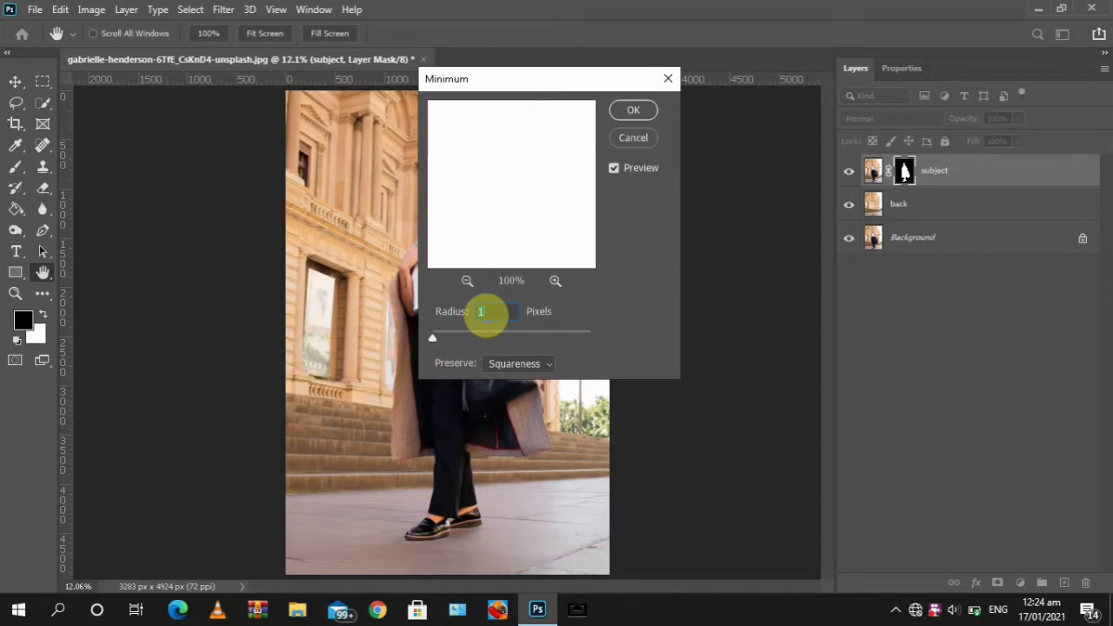
{"action": "type", "text": "2"}
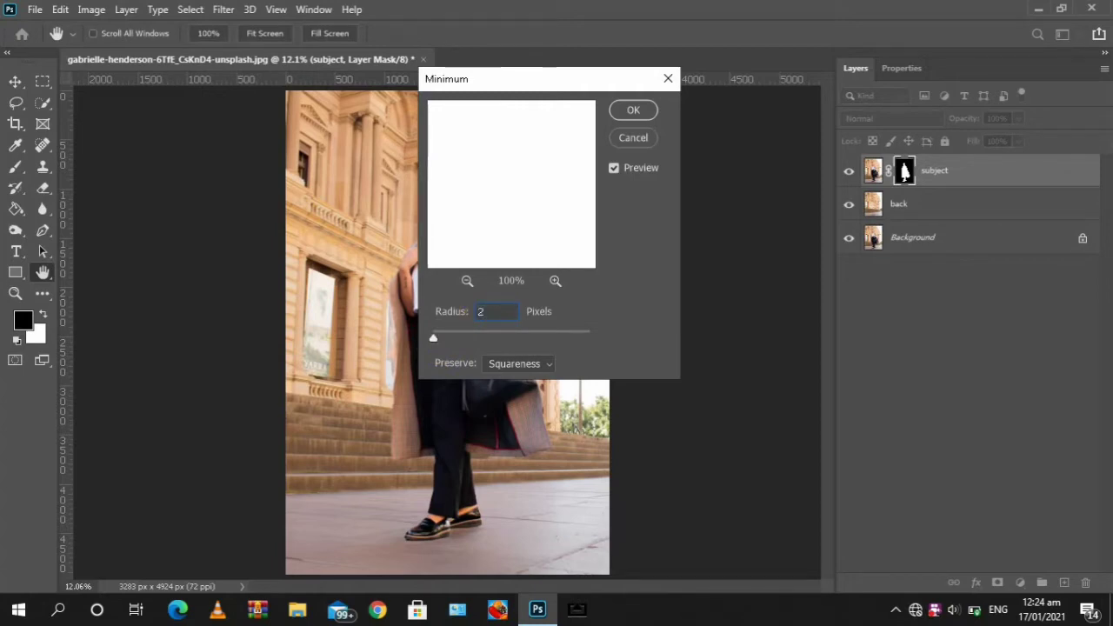
{"action": "key", "text": "Return"}
{"action": "key", "text": "w"}
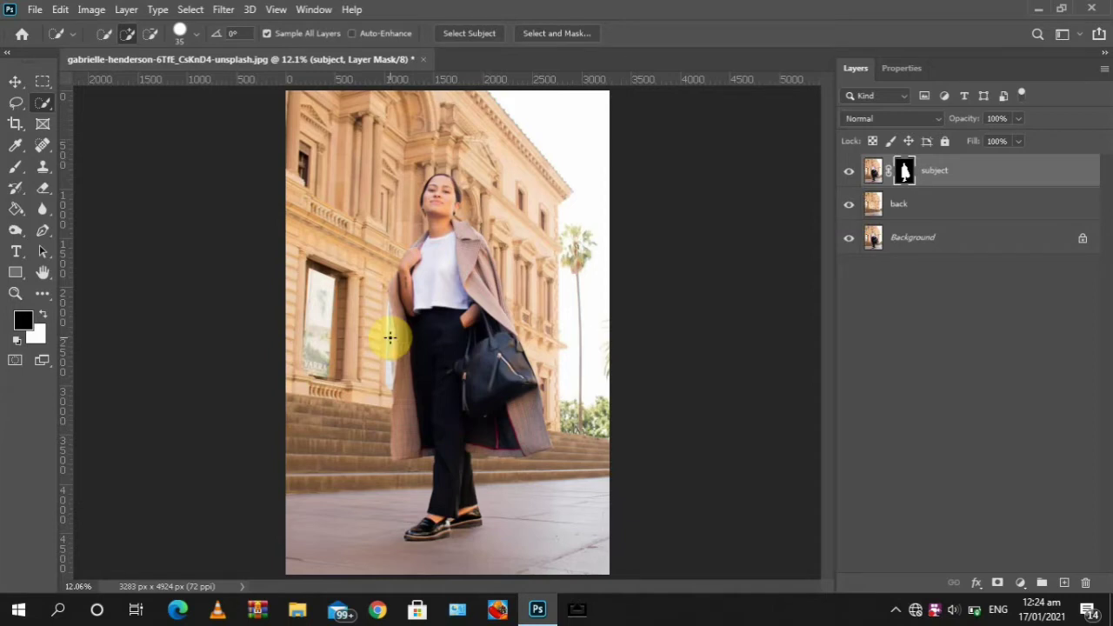
- Tighten the subject layer's mask further using the Minimum filter with a 3-pixel radius
{"action": "scroll", "coordinate": [389, 337], "scroll_direction": "up", "scroll_amount": 2}
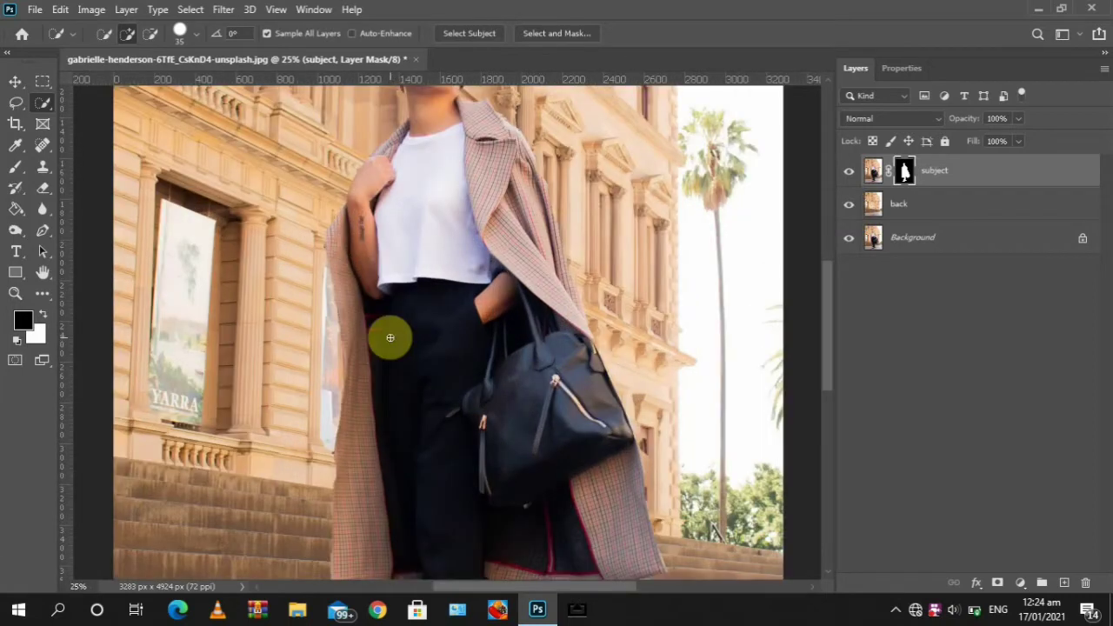
{"action": "scroll", "coordinate": [389, 337], "scroll_direction": "up", "scroll_amount": 1}
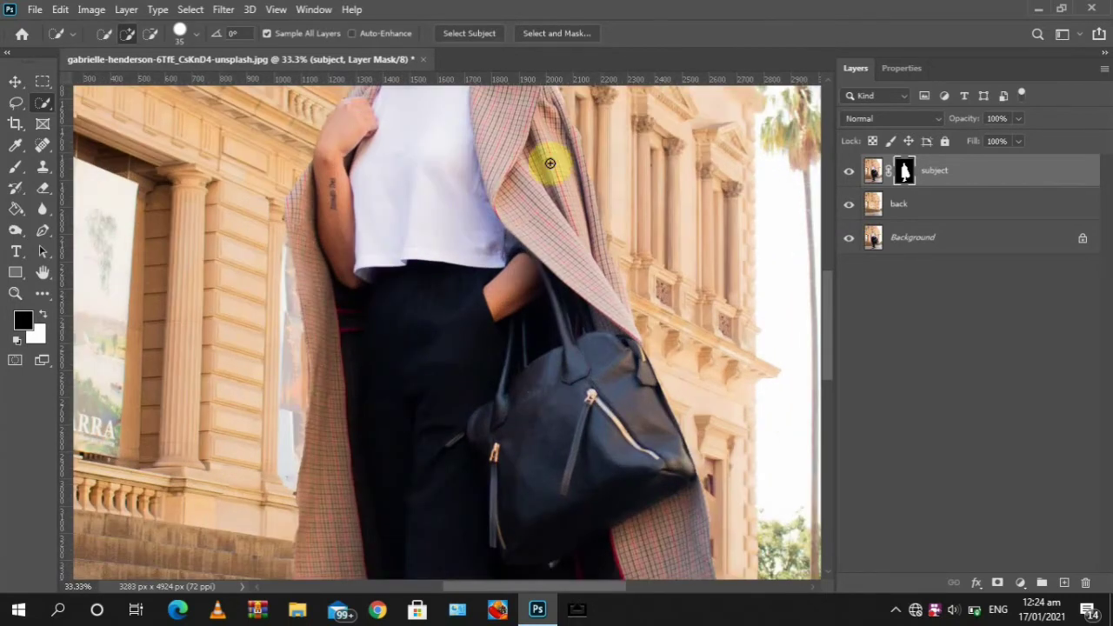
{"action": "left_click", "coordinate": [223, 9]}
{"action": "mouse_move", "coordinate": [266, 230]}
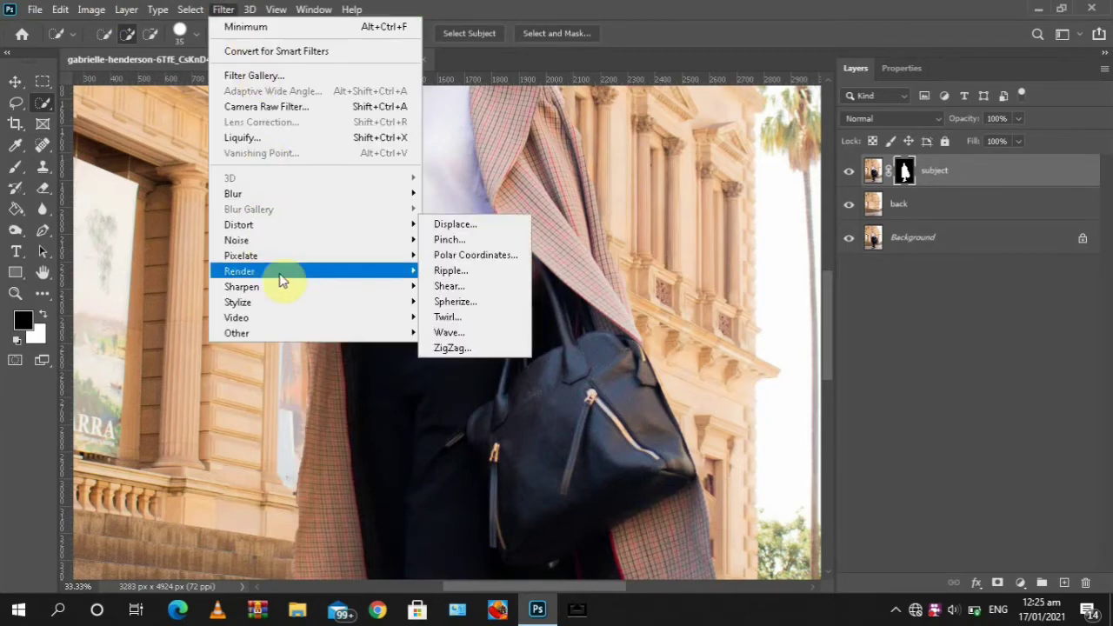
{"action": "mouse_move", "coordinate": [350, 333]}
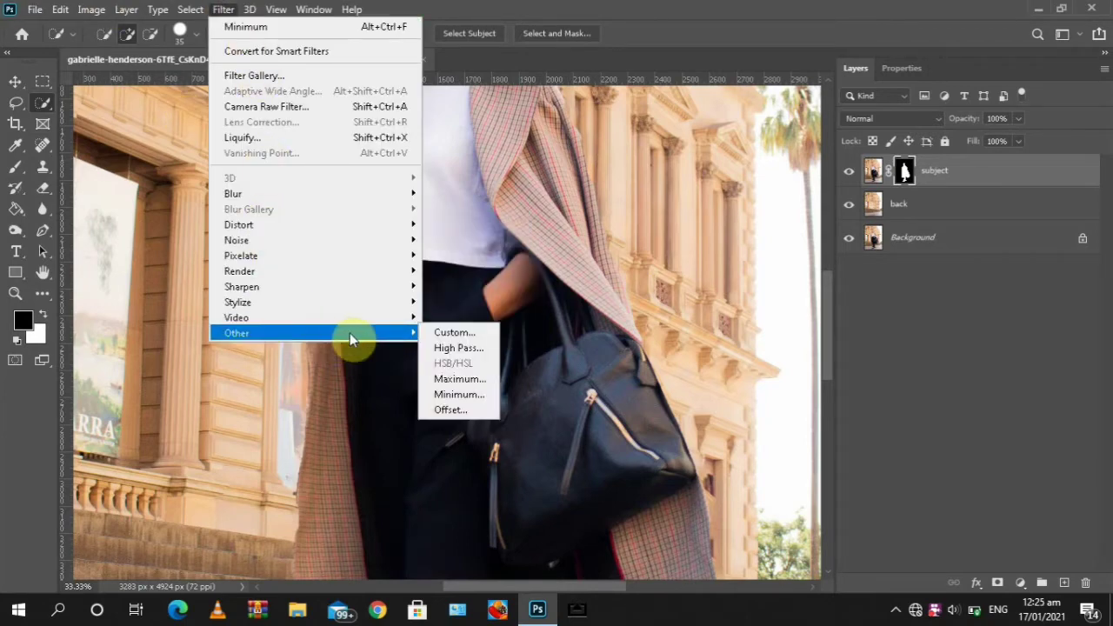
{"action": "left_click", "coordinate": [464, 392]}
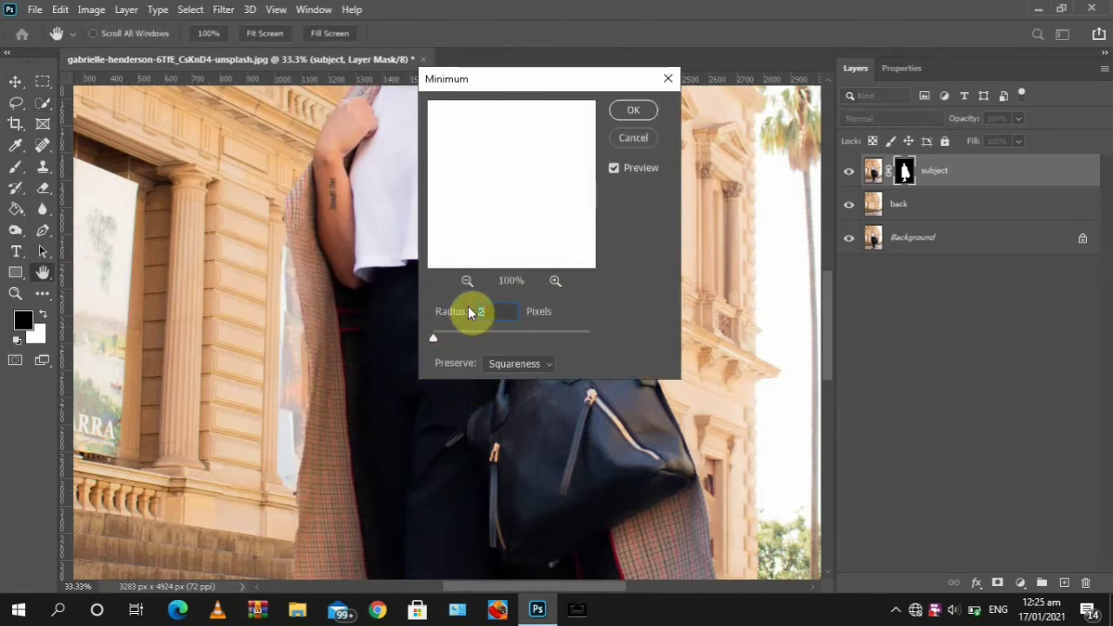
{"action": "key", "text": "Return"}
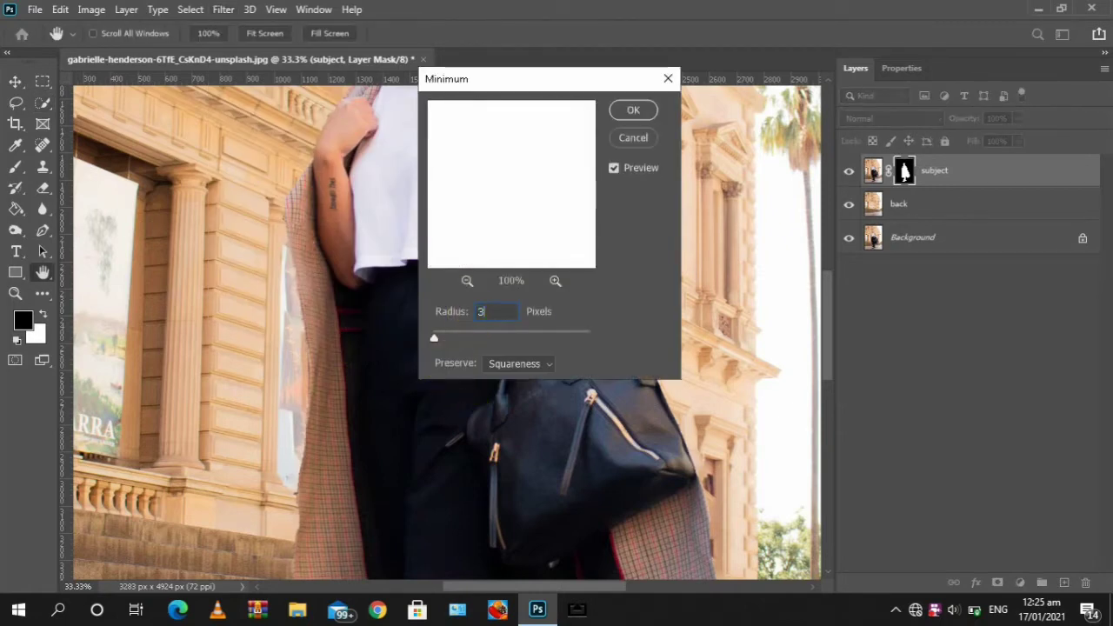
{"action": "key", "text": "w"}
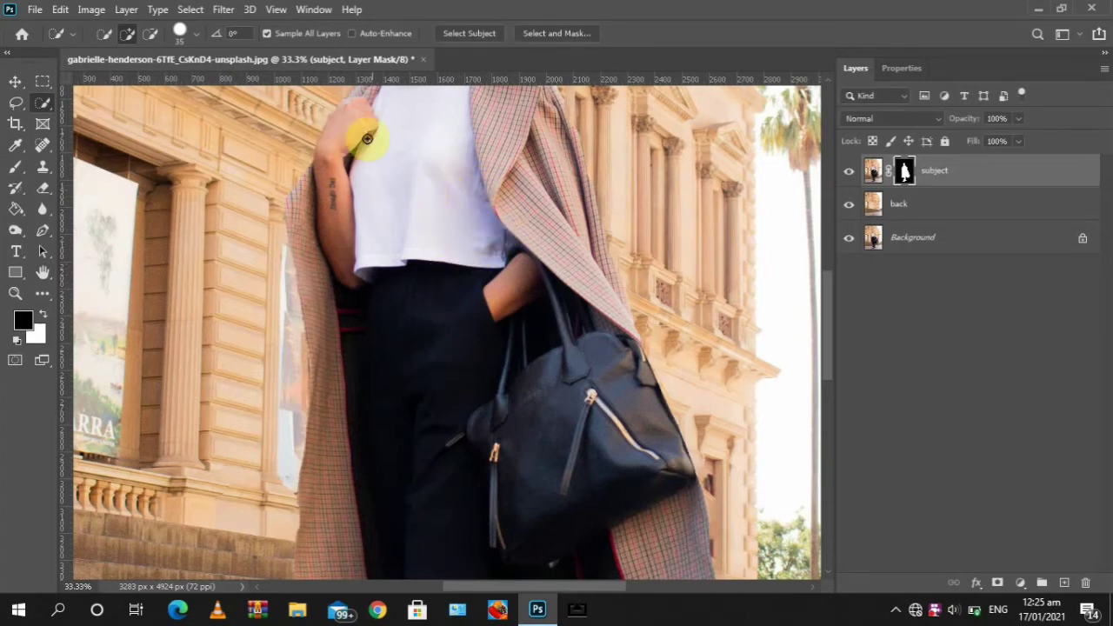
- Apply the Minimum filter with a 5-pixel radius to the subject layer's mask
{"action": "left_click", "coordinate": [238, 13]}
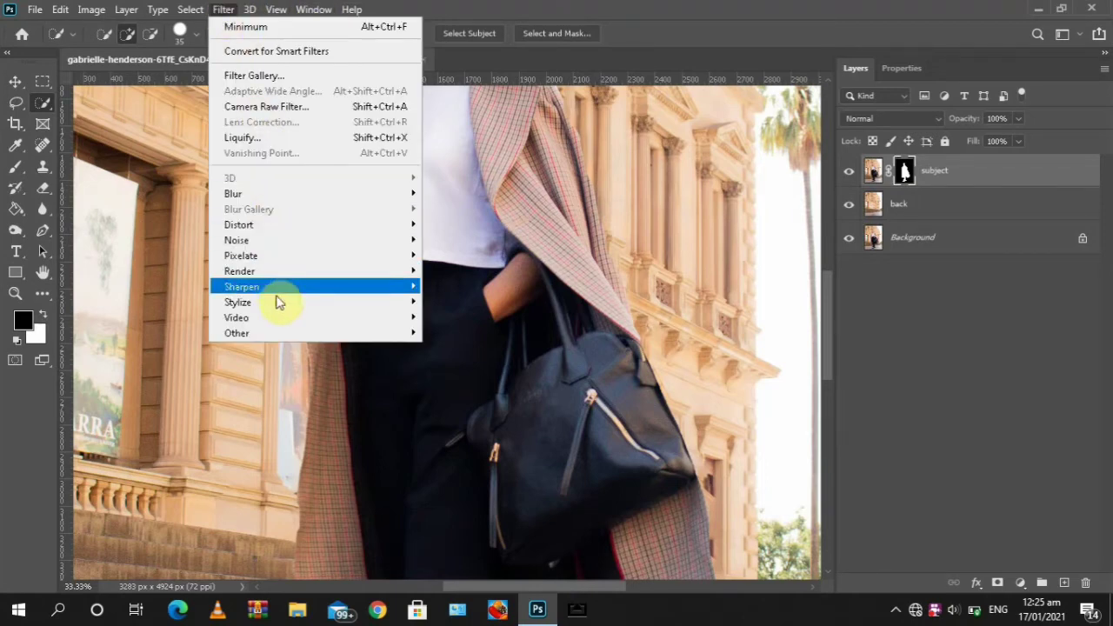
{"action": "mouse_move", "coordinate": [410, 336]}
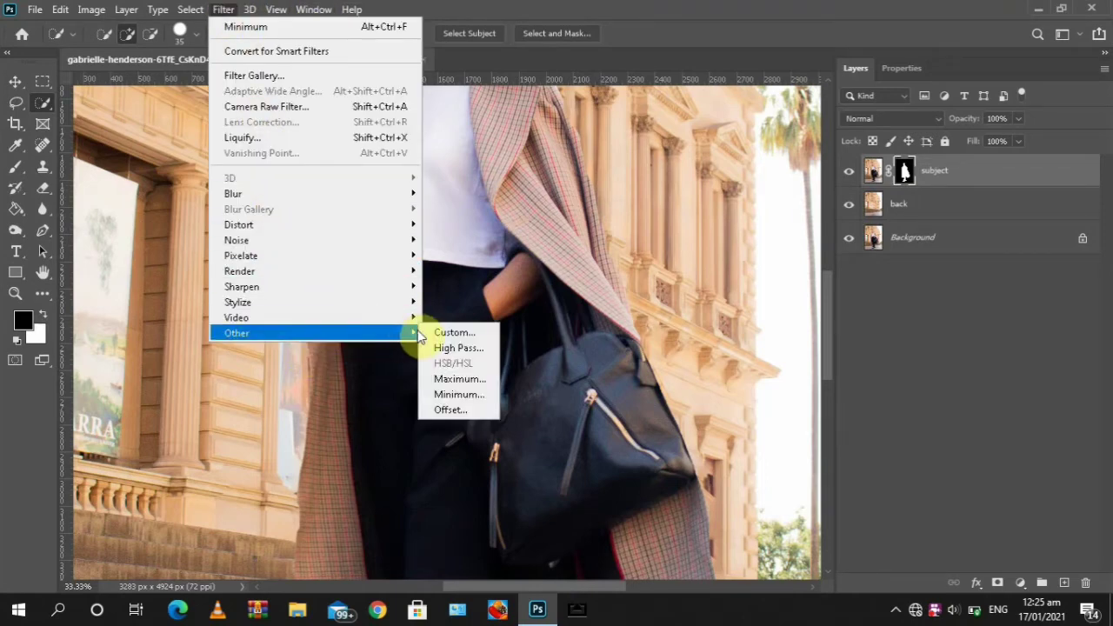
{"action": "left_click", "coordinate": [459, 393]}
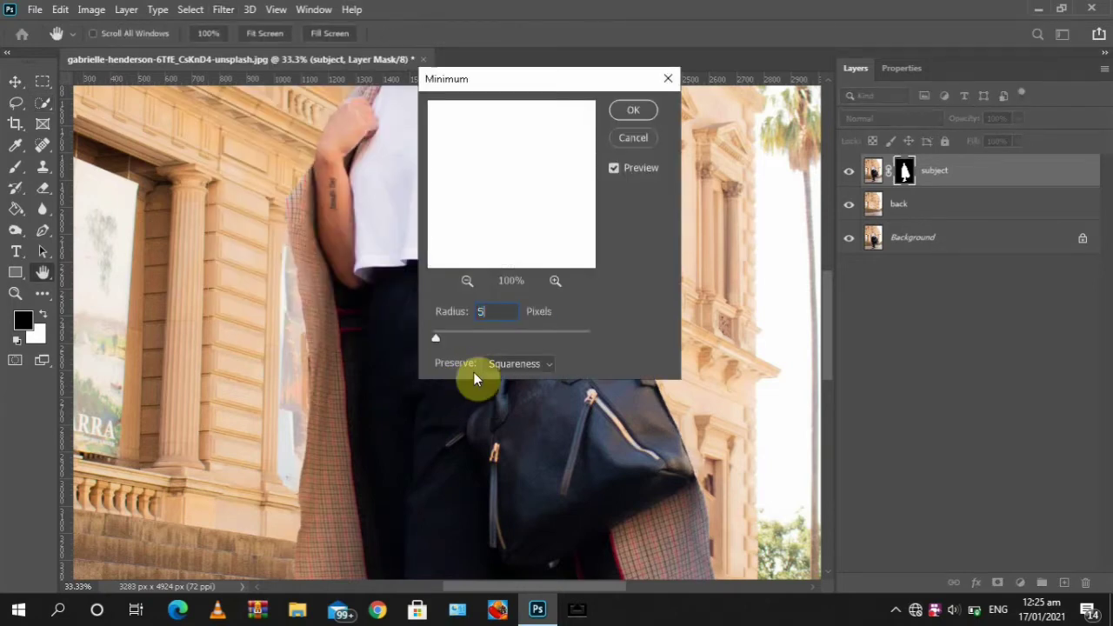
{"action": "key", "text": "Return"}
{"action": "key", "text": "w"}
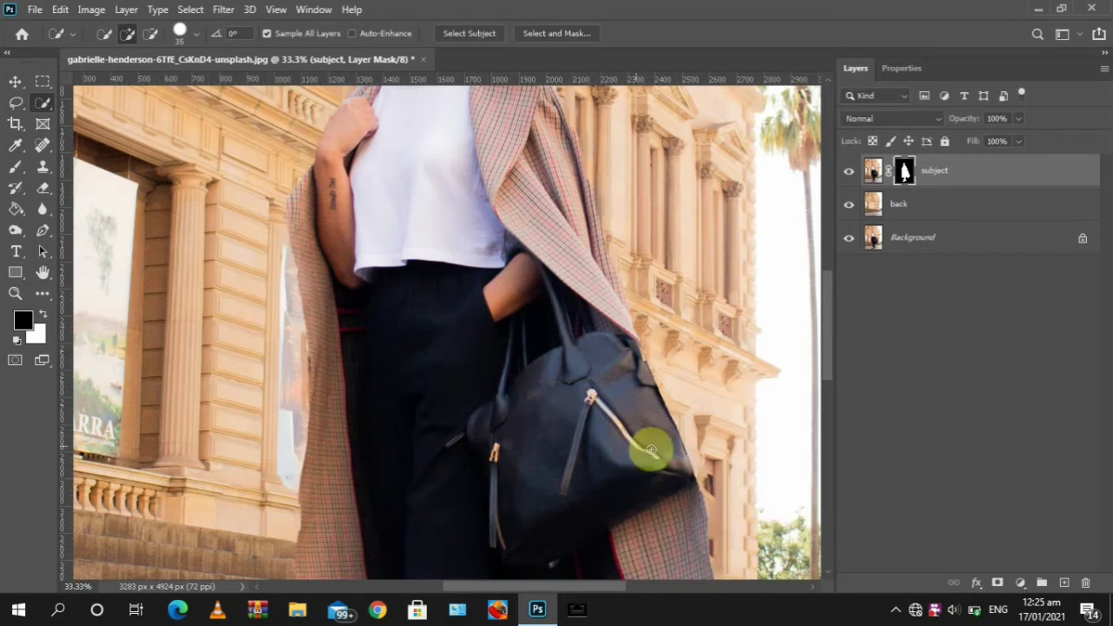
- Inspect the mask edges around the woman's coat, bag and head, and target the subject layer's image instead of its mask
{"action": "scroll", "coordinate": [652, 447], "scroll_direction": "down", "scroll_amount": 6}
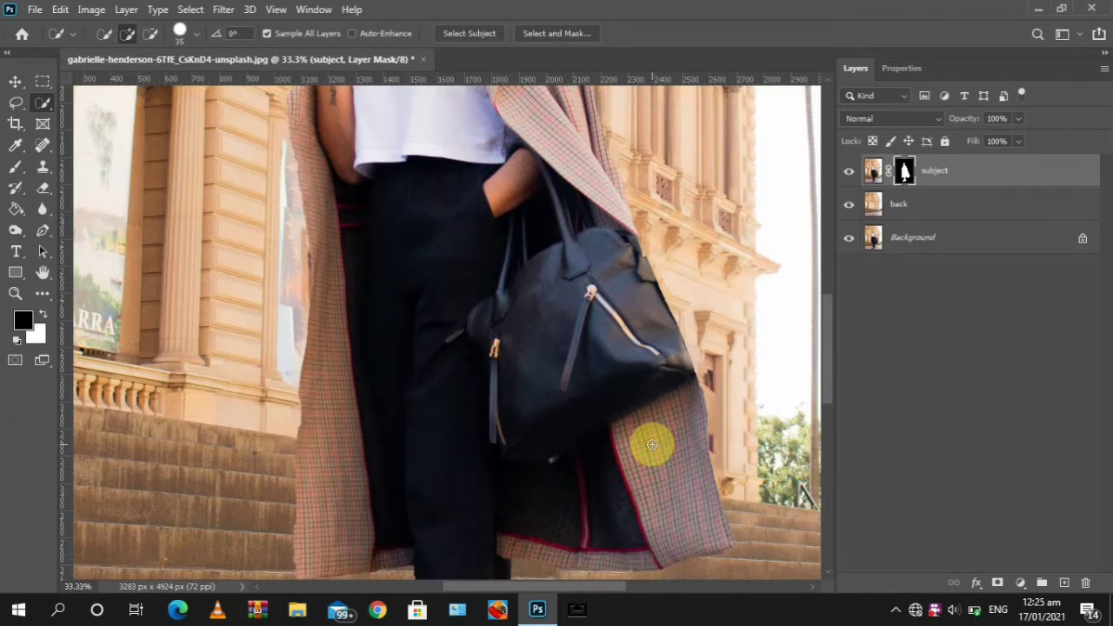
{"action": "scroll", "coordinate": [652, 444], "scroll_direction": "up", "scroll_amount": 1}
{"action": "scroll", "coordinate": [652, 445], "scroll_direction": "down", "scroll_amount": 3}
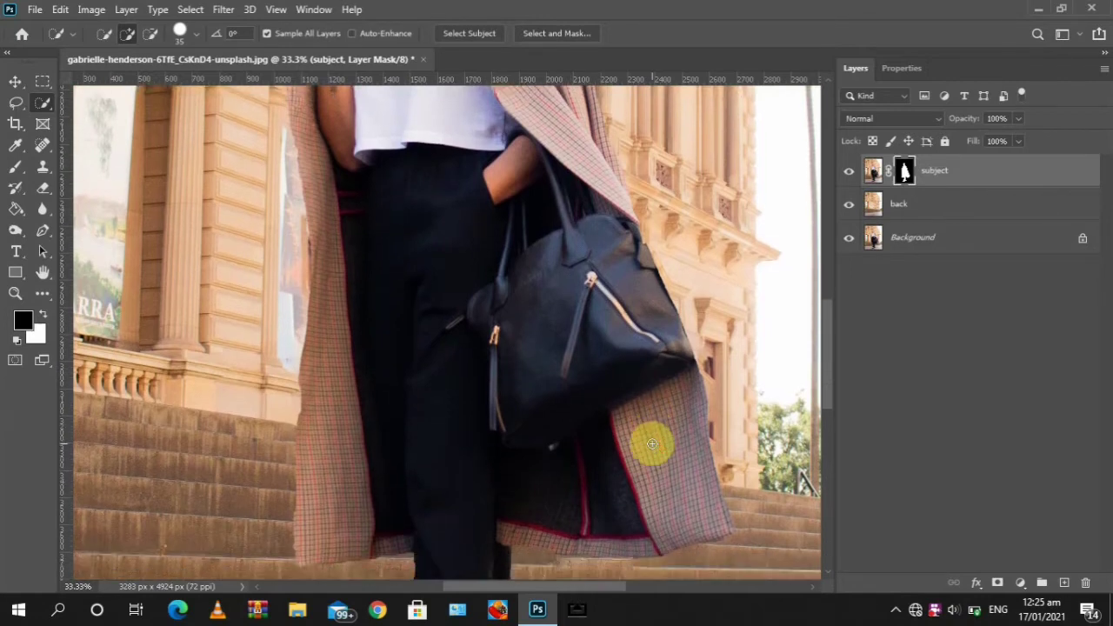
{"action": "scroll", "coordinate": [653, 443], "scroll_direction": "up", "scroll_amount": 5}
{"action": "scroll", "coordinate": [652, 437], "scroll_direction": "up", "scroll_amount": 11}
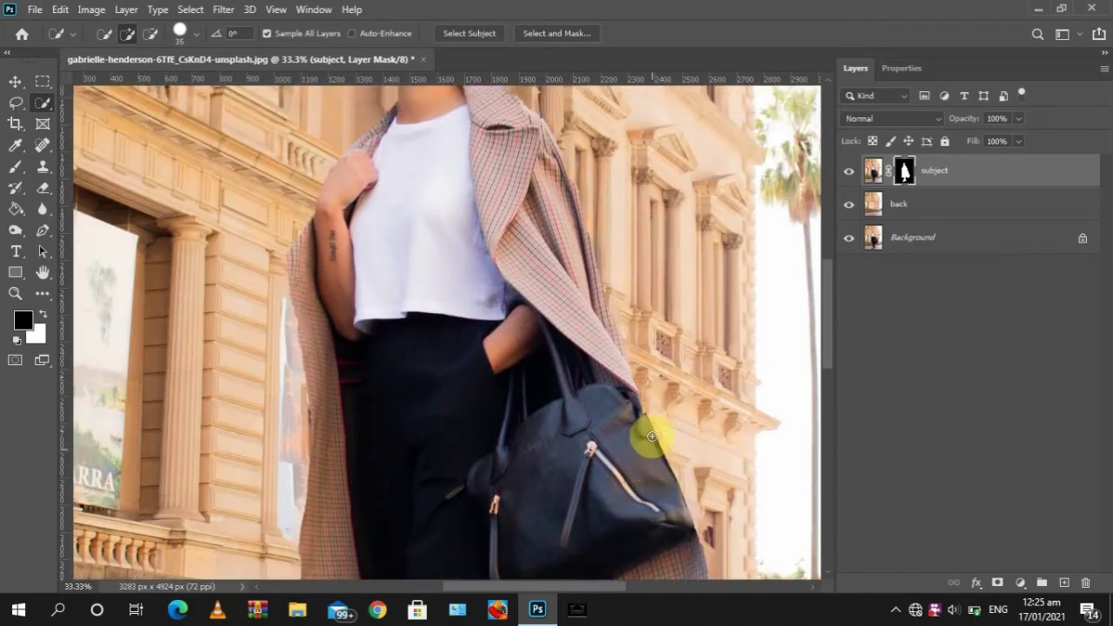
{"action": "scroll", "coordinate": [654, 431], "scroll_direction": "up", "scroll_amount": 3}
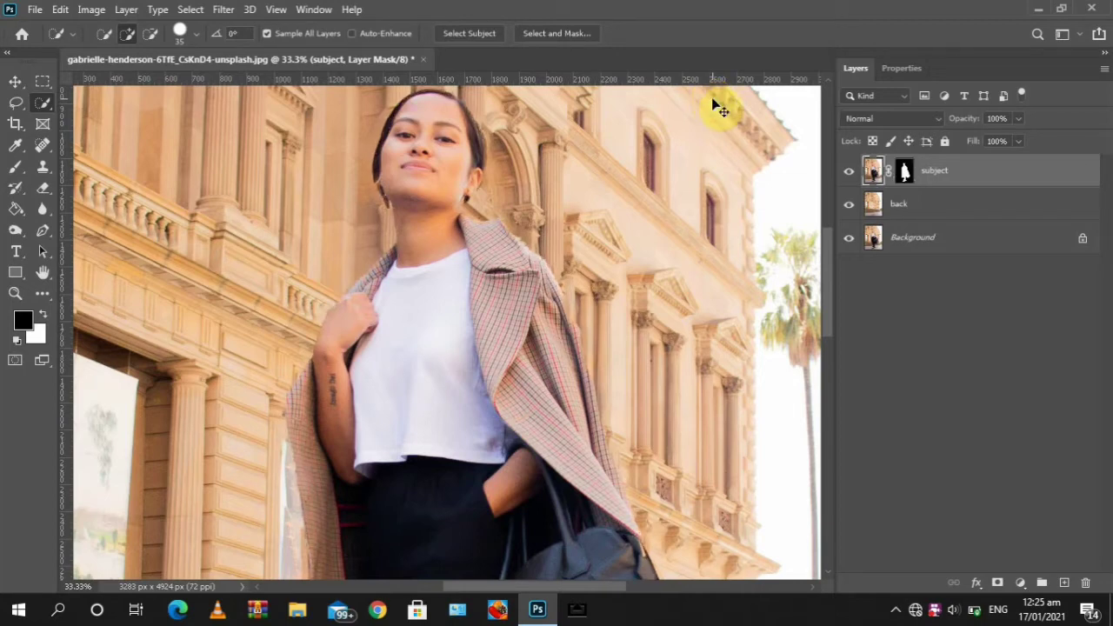
{"action": "key", "text": "ctrl+2"}
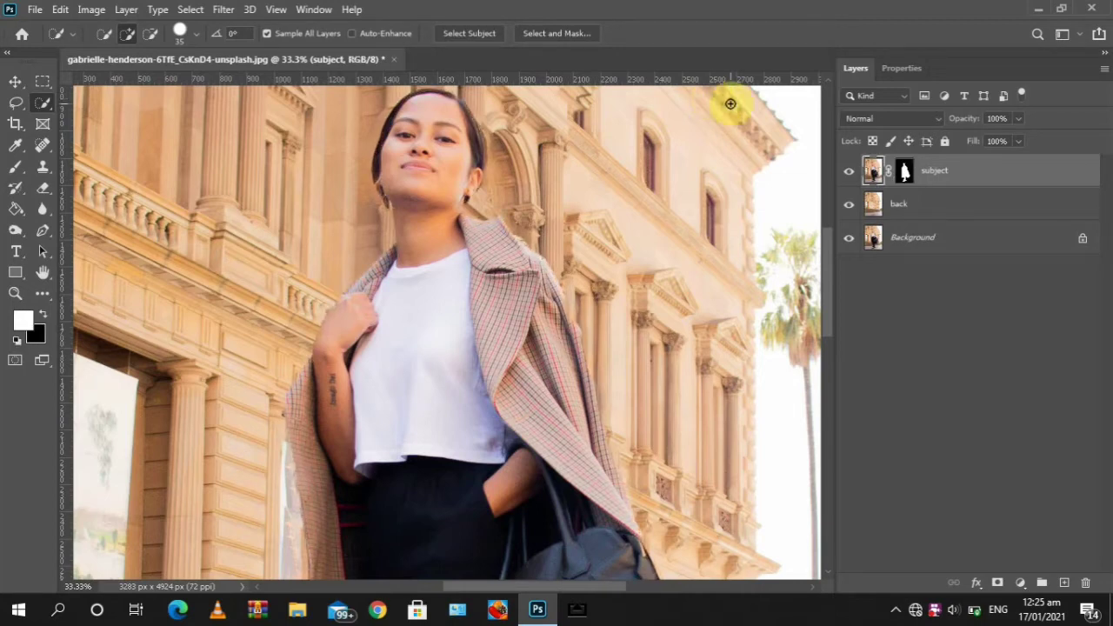
{"action": "key", "text": "ctrl+0"}
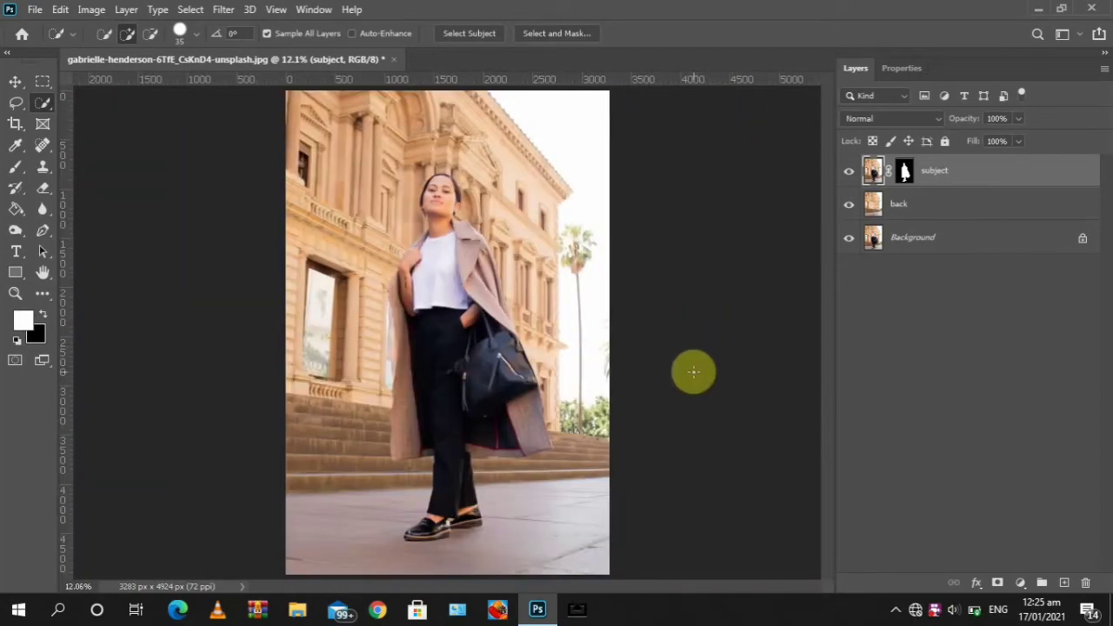
- Target the subject layer's mask and contract it once more using the Minimum filter with a 5-pixel radius
{"action": "left_click", "coordinate": [904, 173]}
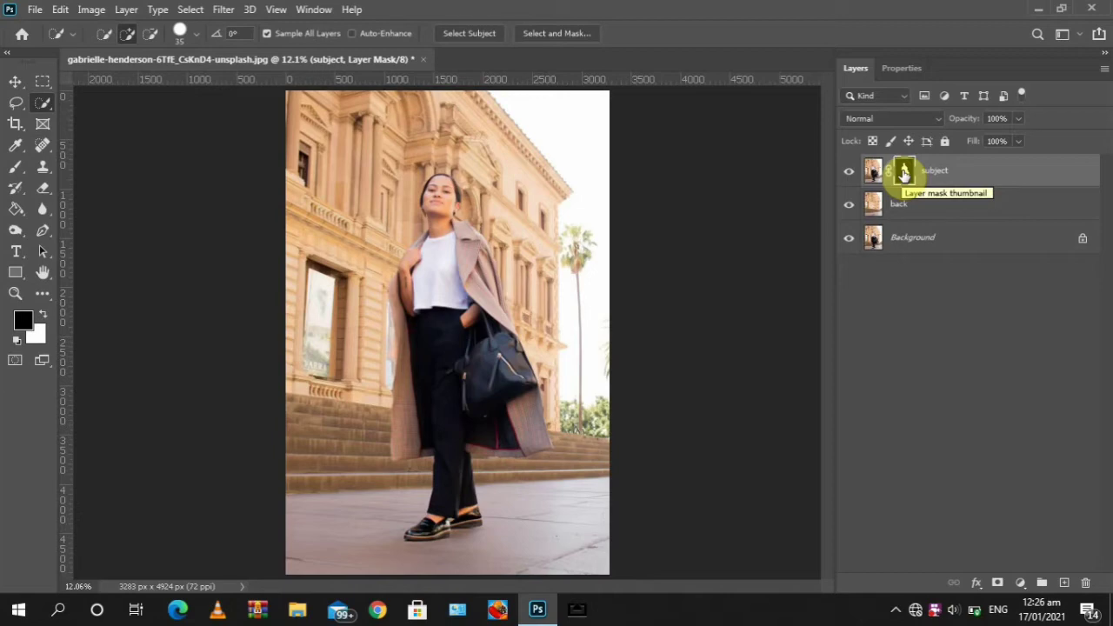
{"action": "left_click", "coordinate": [236, 15]}
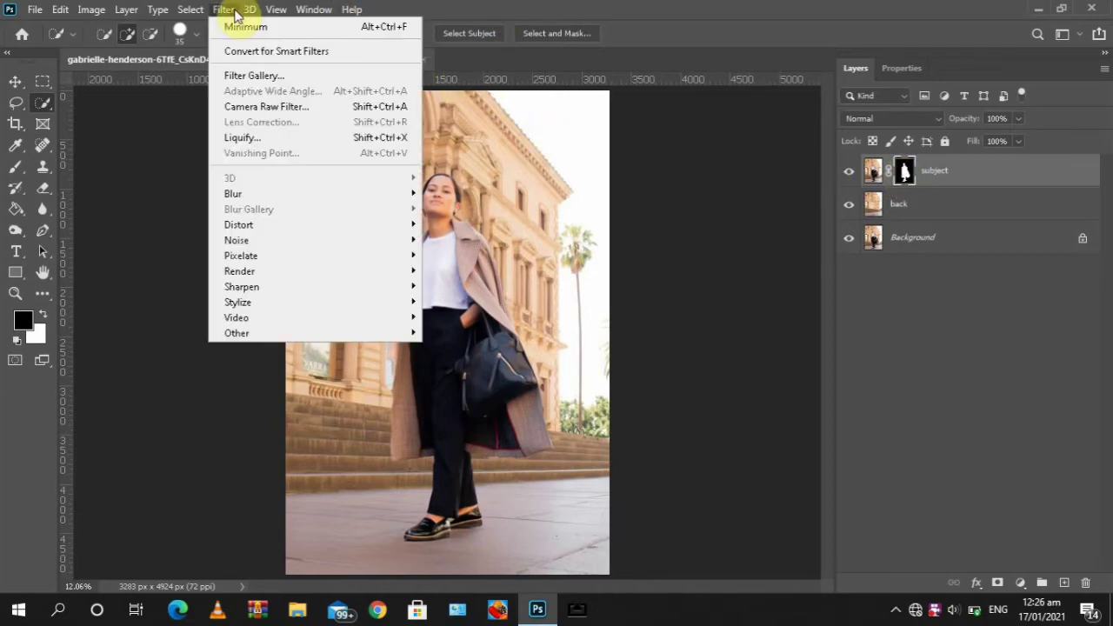
{"action": "mouse_move", "coordinate": [229, 335]}
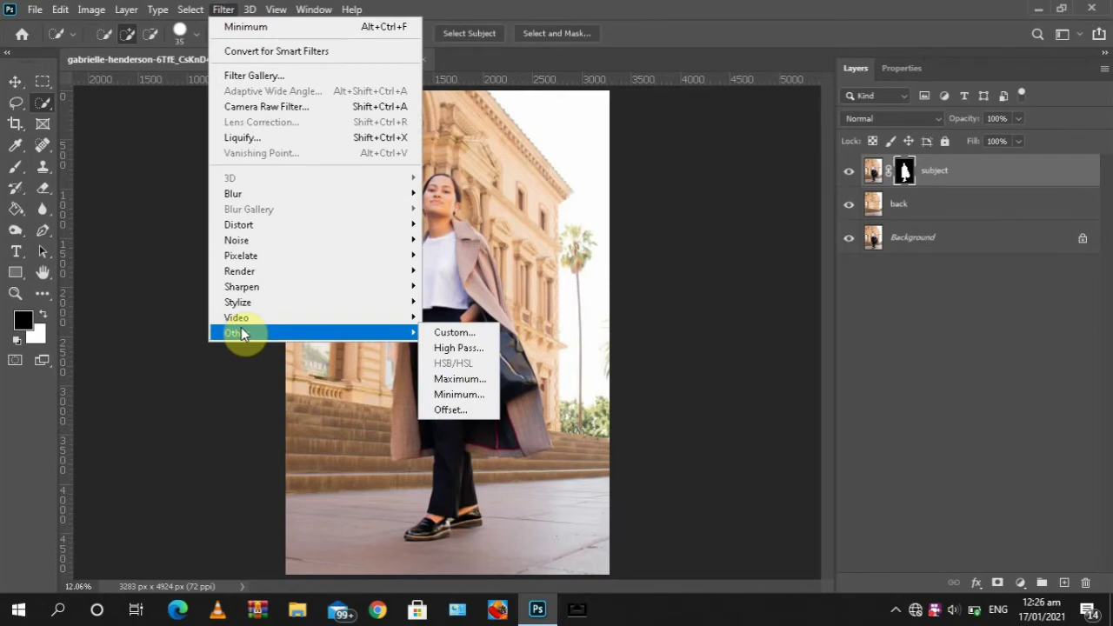
{"action": "left_click", "coordinate": [462, 393]}
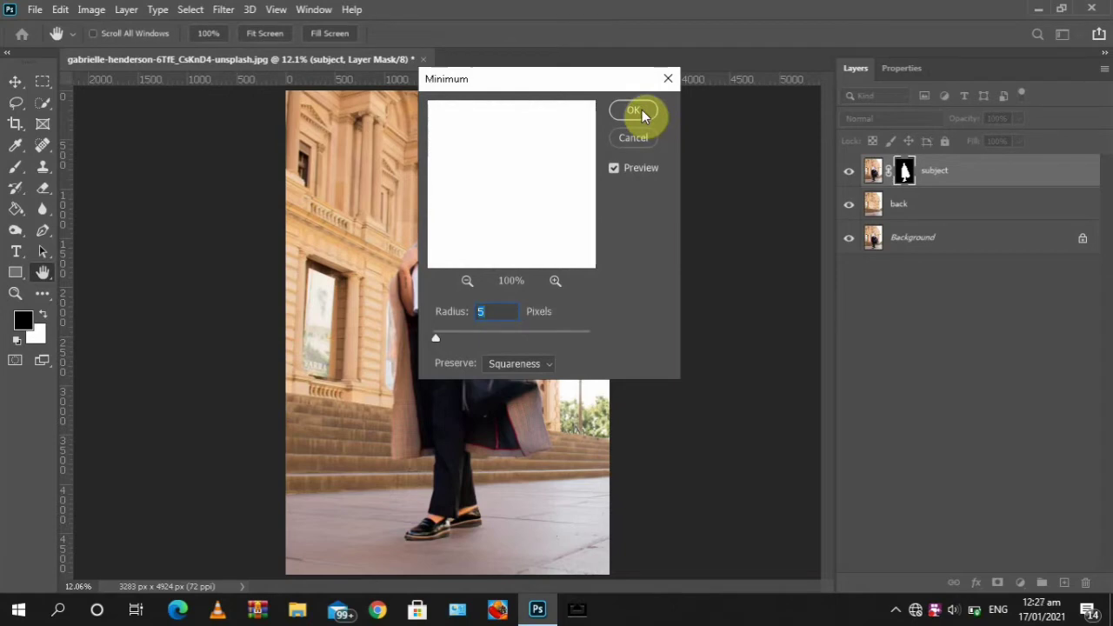
{"action": "key", "text": "BackSpace"}
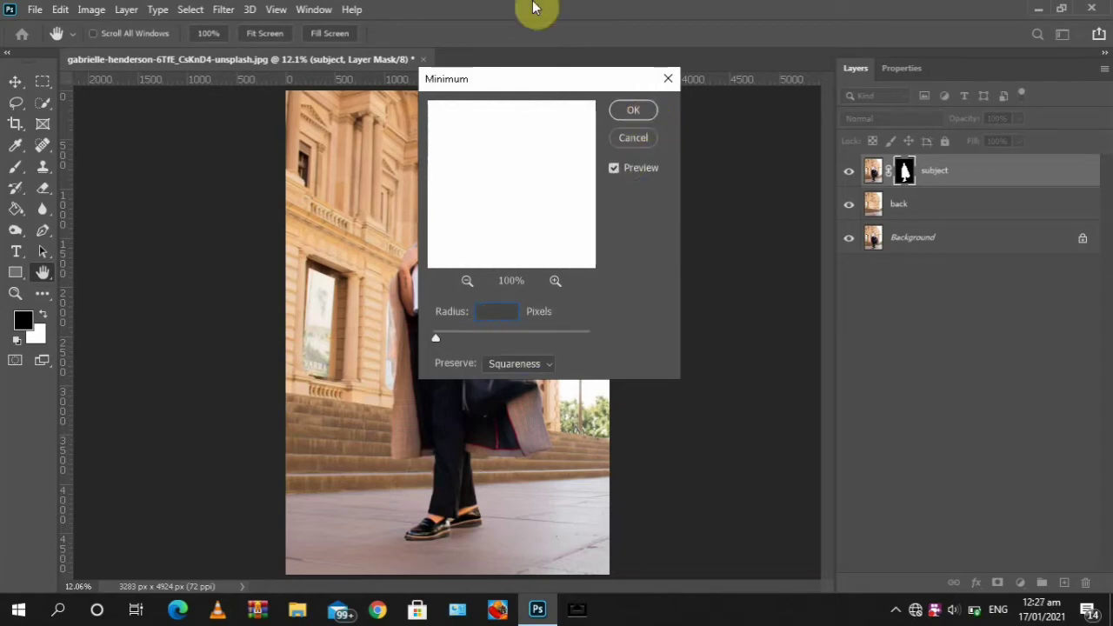
{"action": "type", "text": "5"}
{"action": "left_click", "coordinate": [644, 110]}
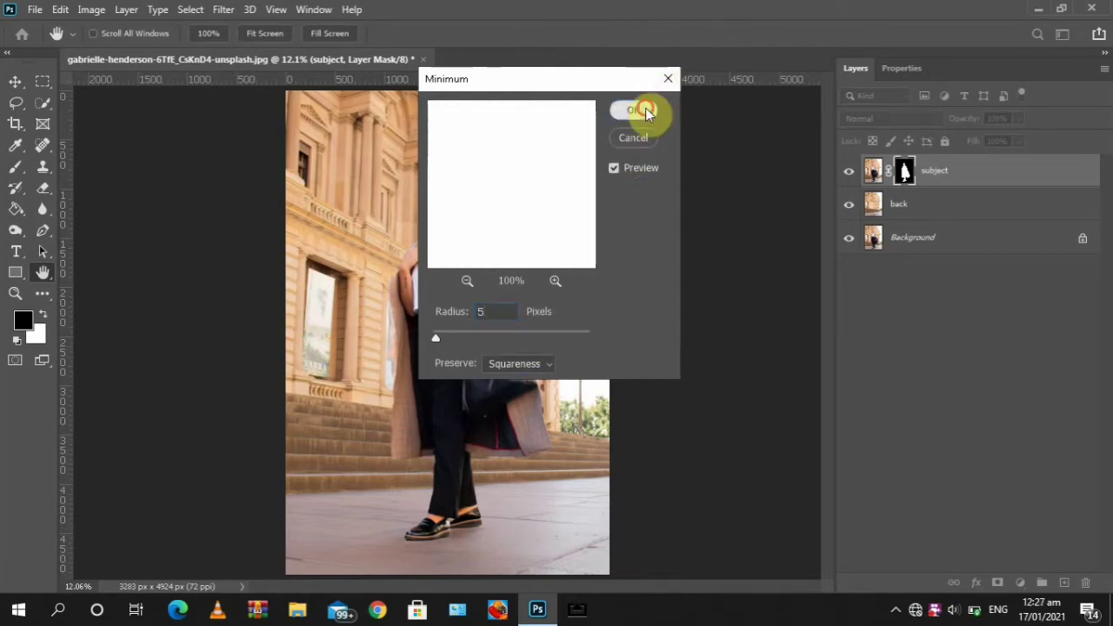
{"action": "key", "text": "w"}
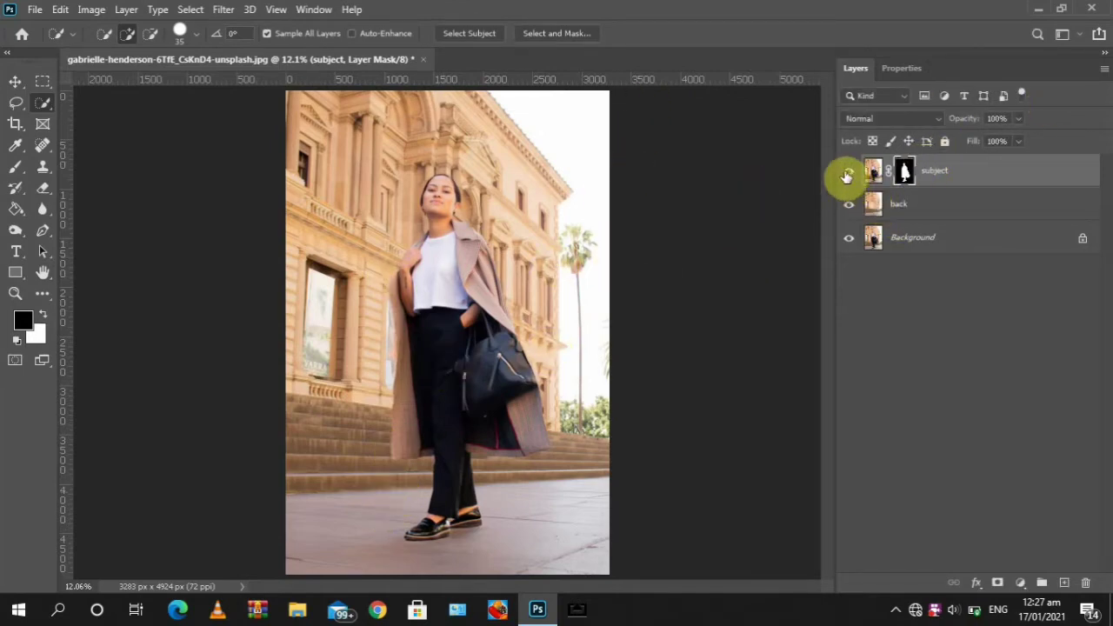
- Convert the back layer for smart filters
{"action": "left_click", "coordinate": [917, 209]}
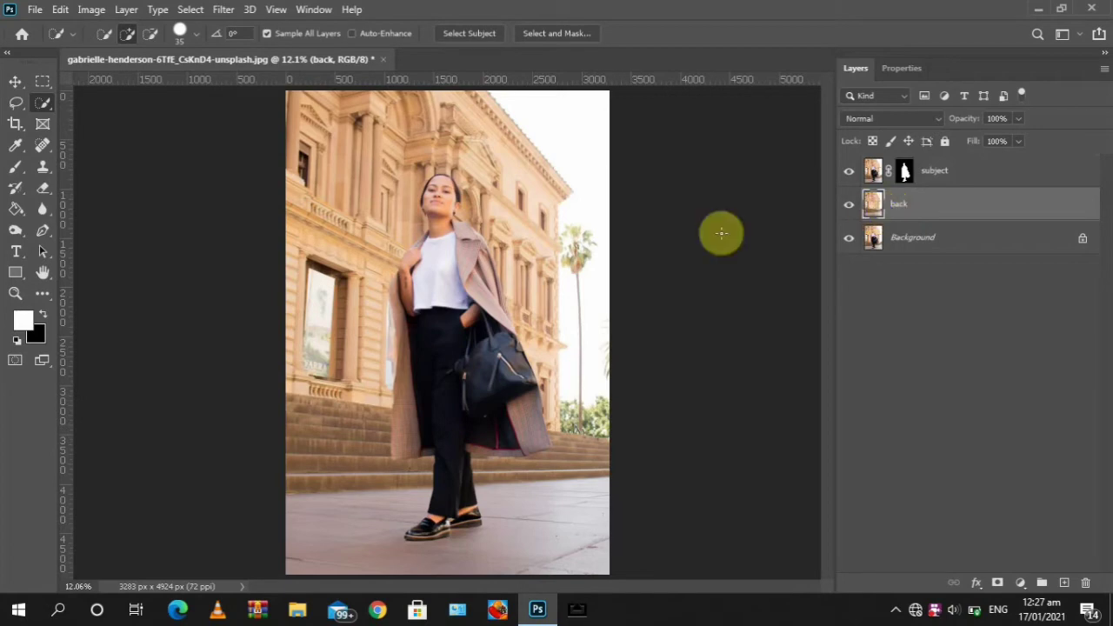
{"action": "left_click", "coordinate": [223, 10]}
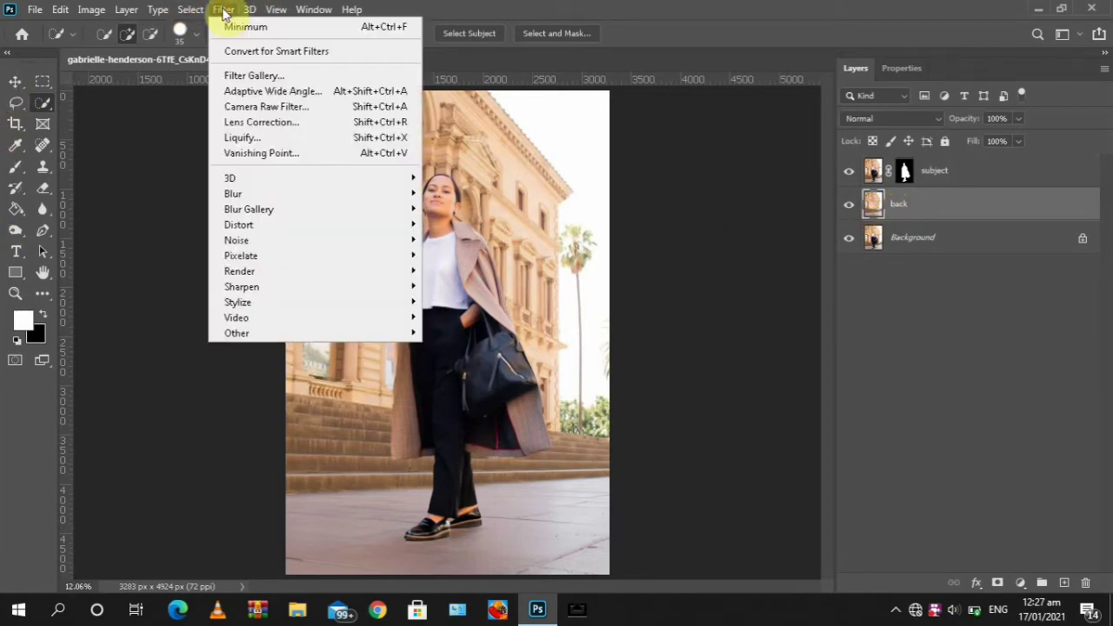
{"action": "left_click", "coordinate": [281, 52]}
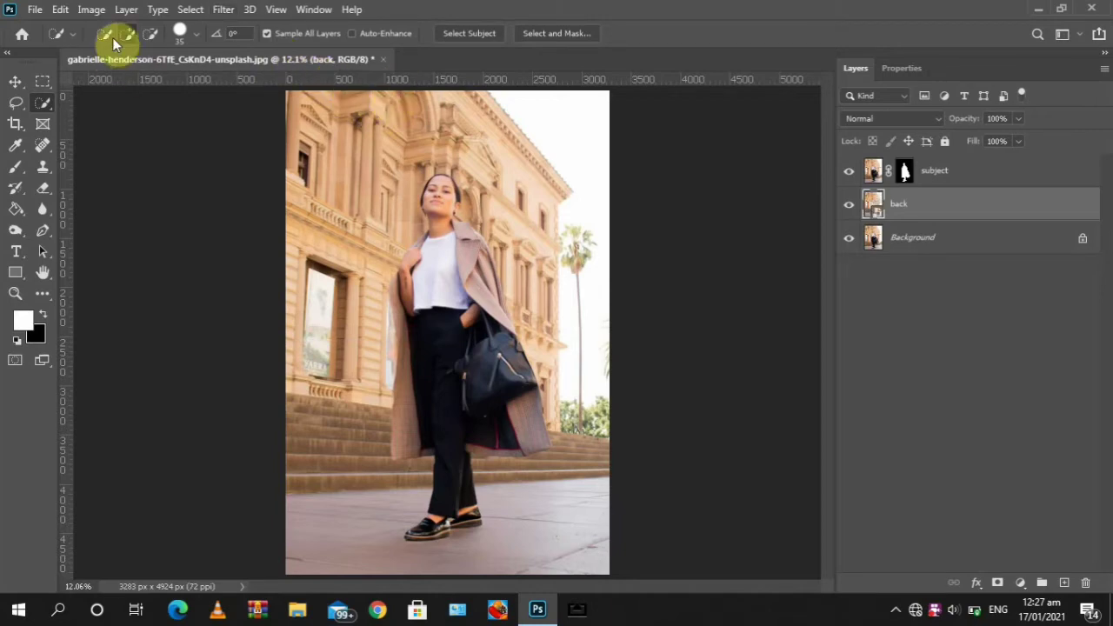
- Start a Tilt-Shift blur on the back layer, centre it at the woman's shoes and narrow the sharp band around her feet
{"action": "left_click", "coordinate": [224, 9]}
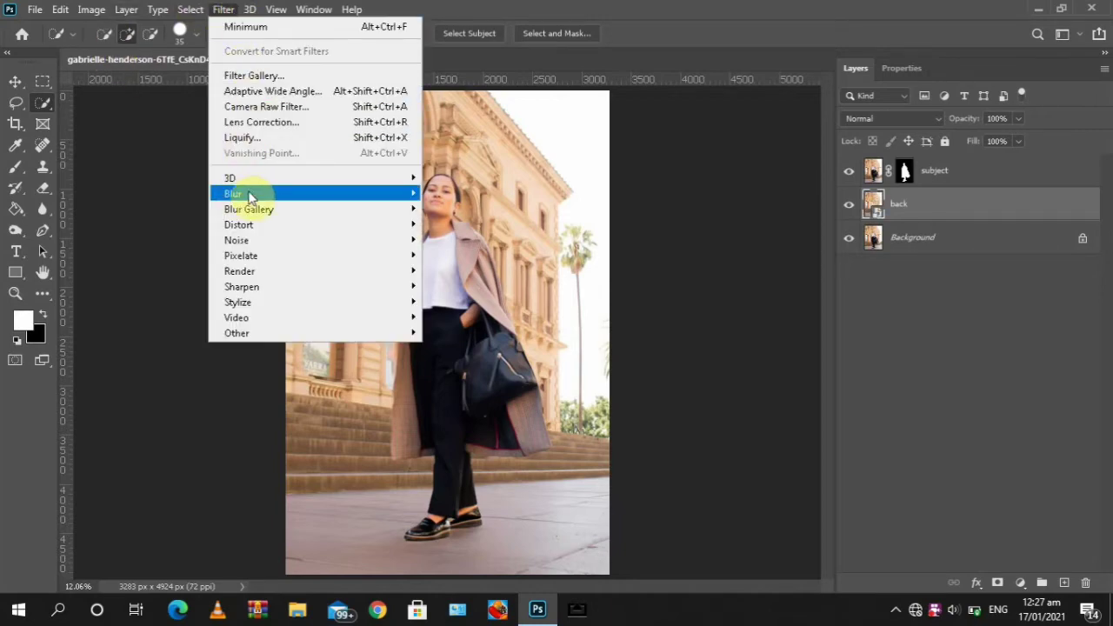
{"action": "mouse_move", "coordinate": [316, 213]}
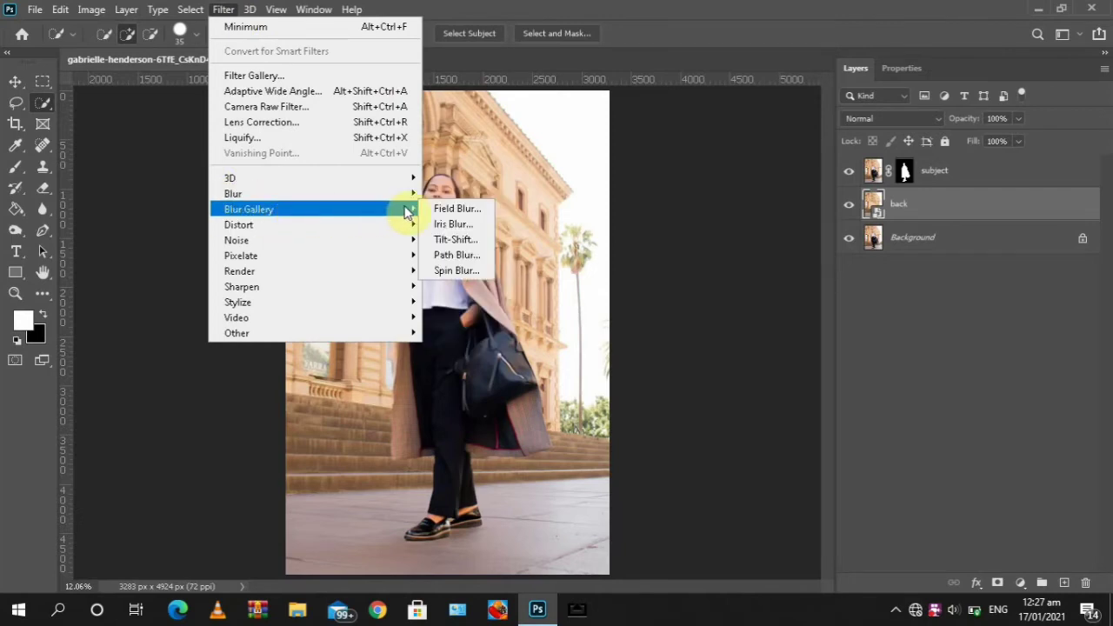
{"action": "left_click", "coordinate": [449, 240]}
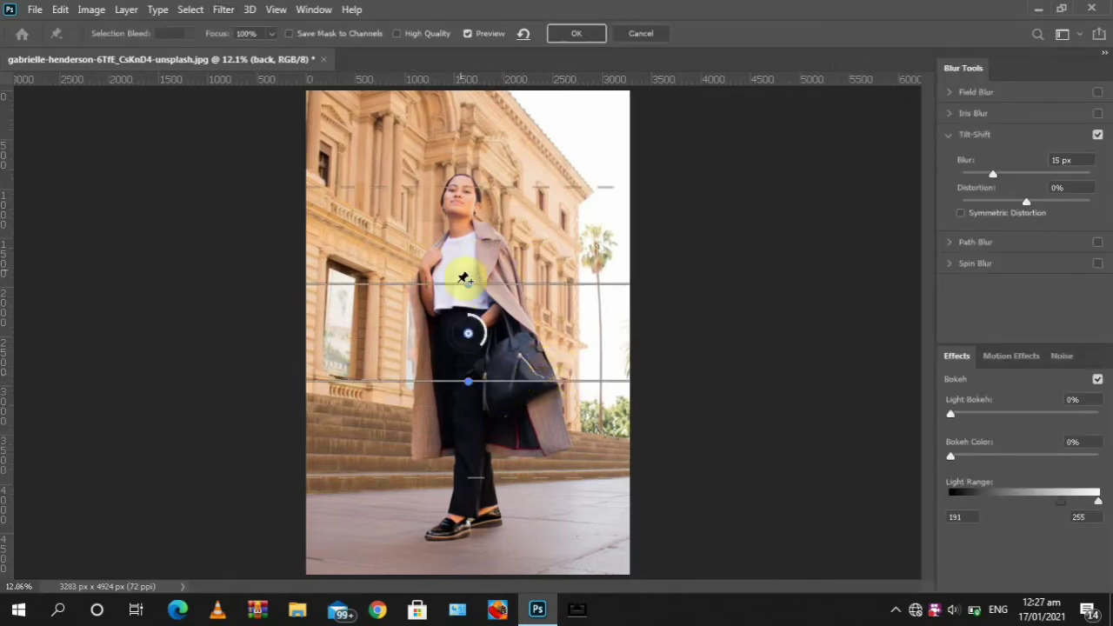
{"action": "left_click", "coordinate": [460, 333]}
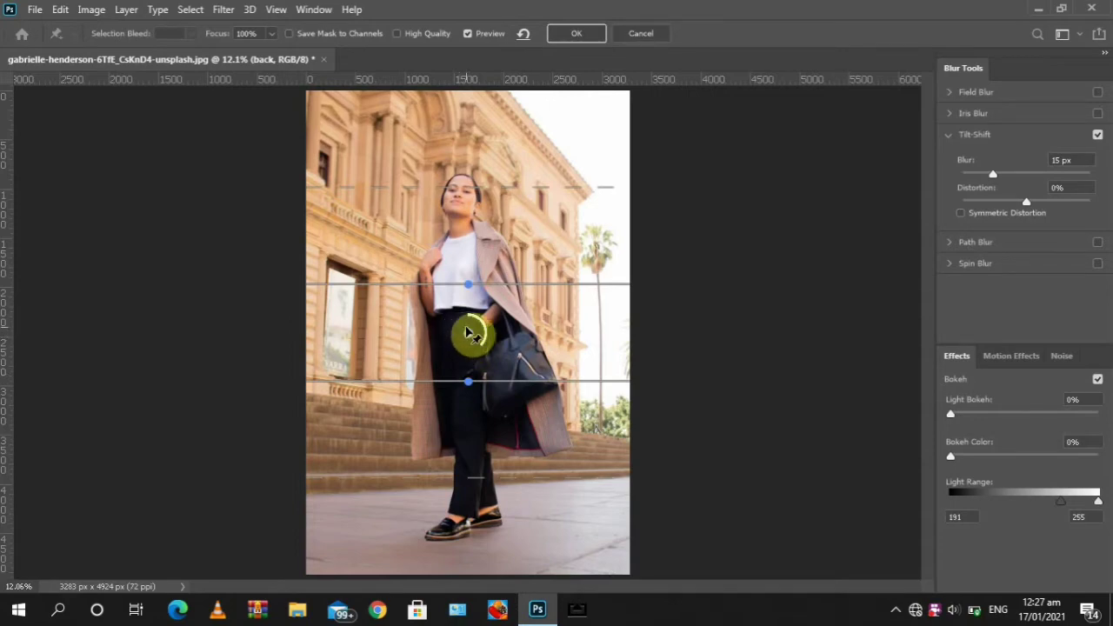
{"action": "left_click_drag", "start_coordinate": [467, 339], "coordinate": [479, 526]}
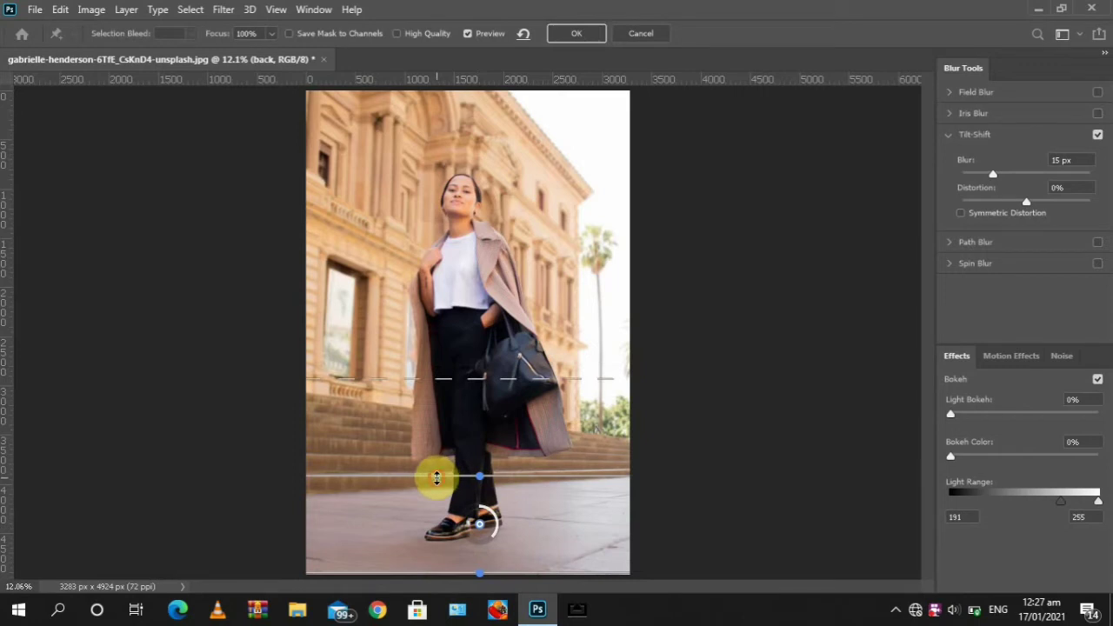
{"action": "left_click_drag", "start_coordinate": [436, 477], "coordinate": [434, 508]}
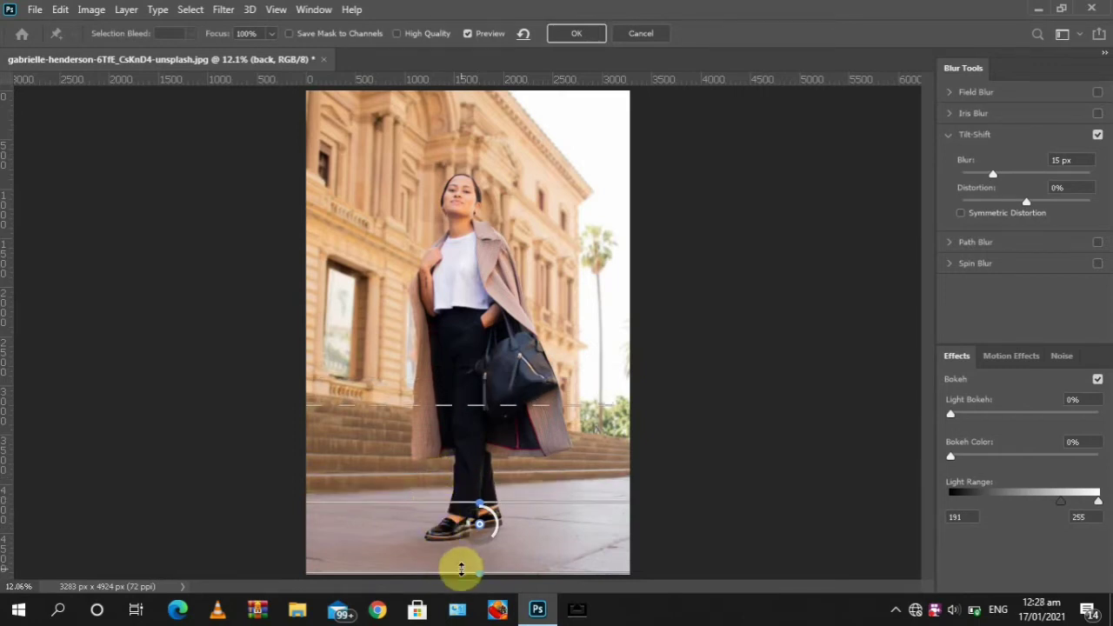
{"action": "left_click_drag", "start_coordinate": [461, 565], "coordinate": [462, 547]}
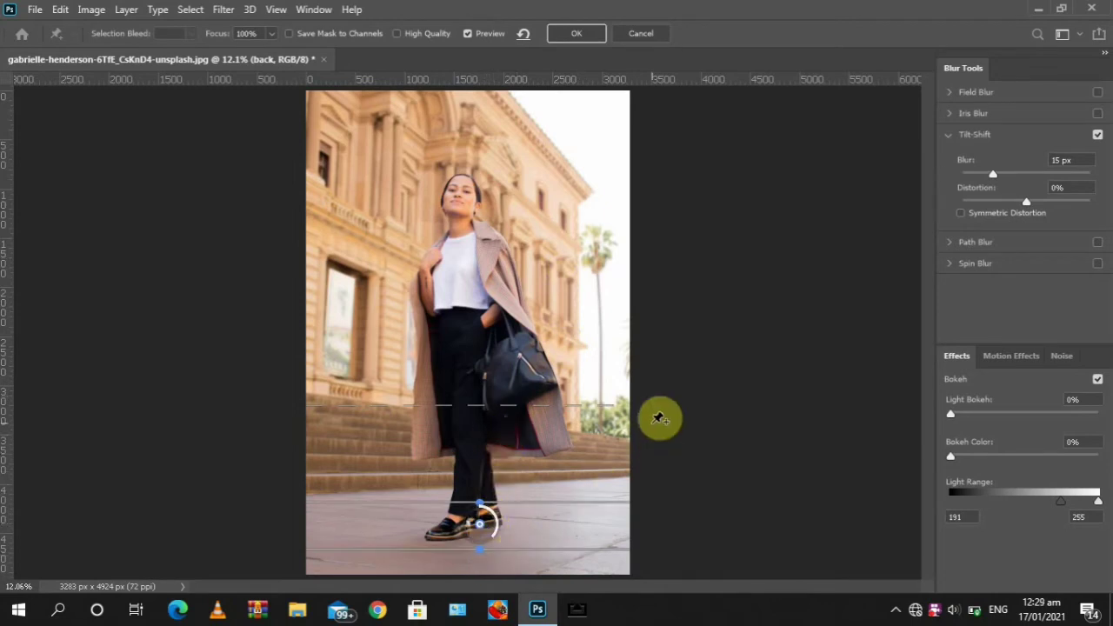
- Pull the lower tilt-shift transition limit closer to the photo's bottom edge and raise the upper limit to the woman's waist
{"action": "key", "text": "ctrl+minus"}
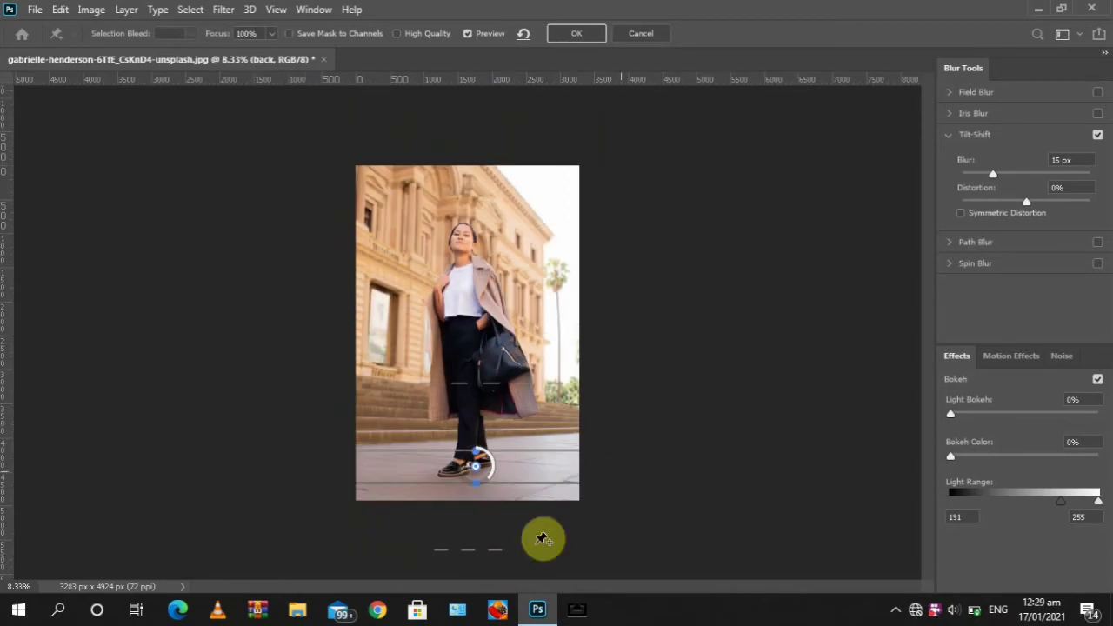
{"action": "left_click_drag", "start_coordinate": [470, 528], "coordinate": [469, 510]}
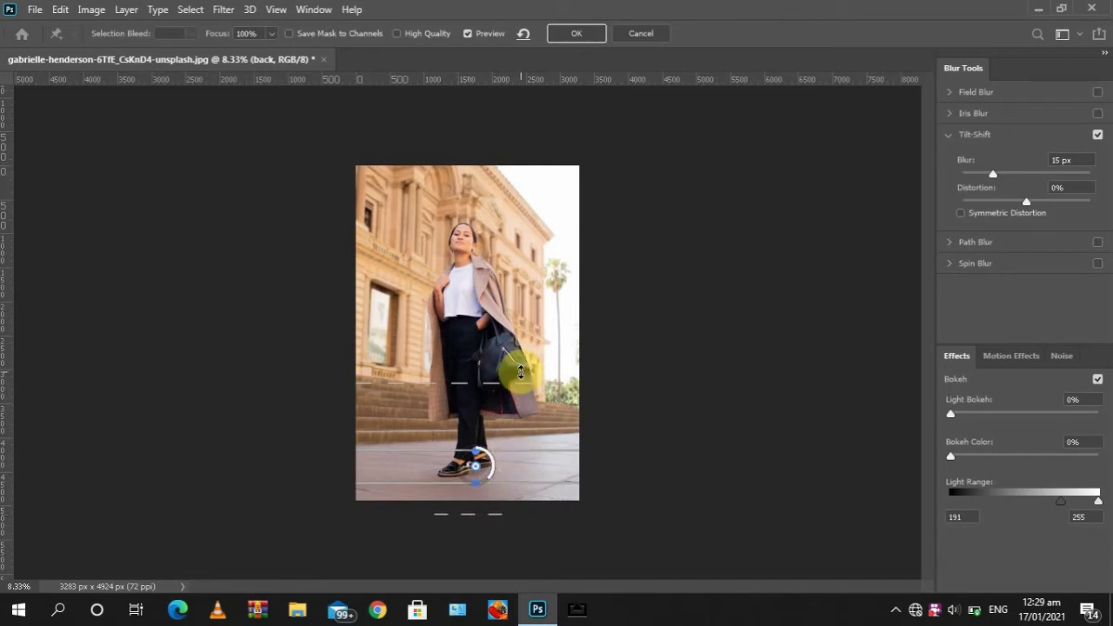
{"action": "key", "text": "ctrl+0"}
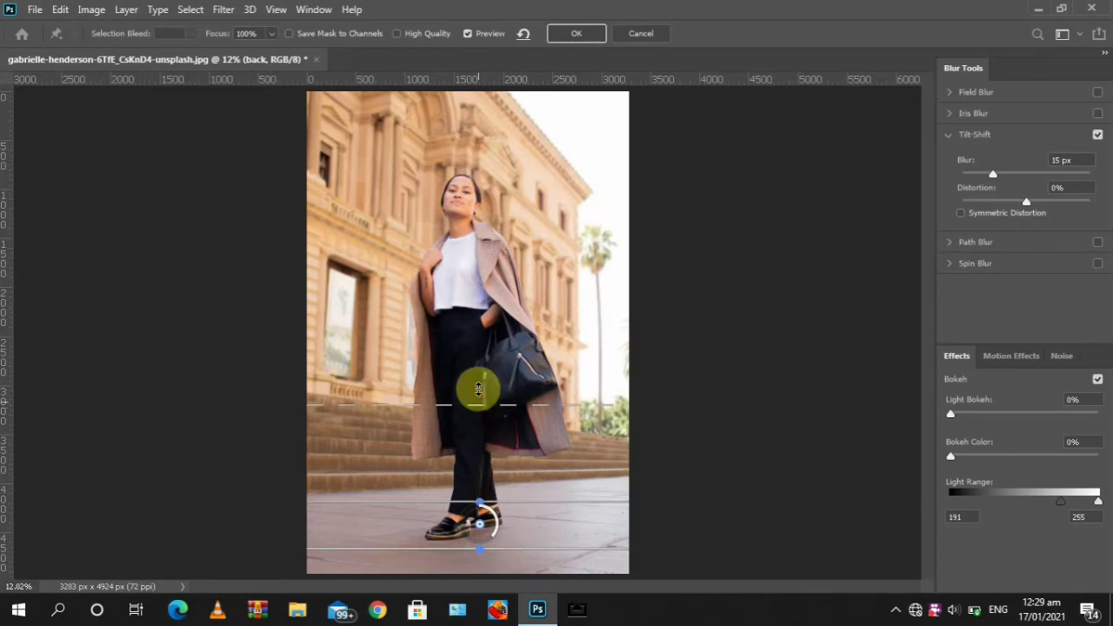
{"action": "left_click_drag", "start_coordinate": [478, 390], "coordinate": [483, 330]}
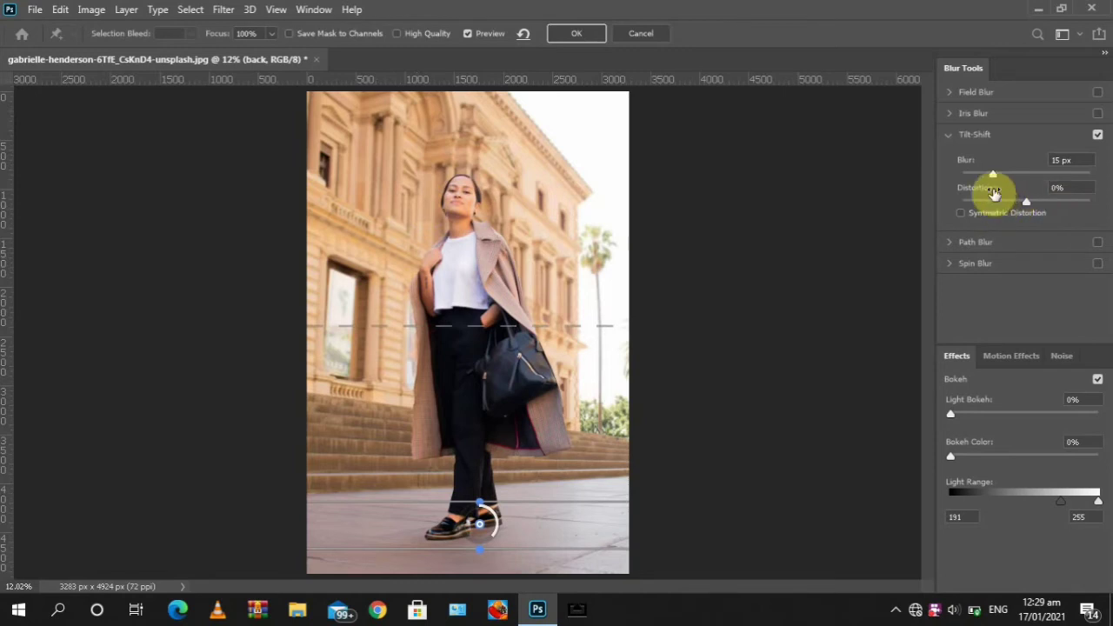
- Set the tilt-shift blur to 53 px, apply it, and compare the photo with the back layer hidden and shown
{"action": "left_click_drag", "start_coordinate": [992, 174], "coordinate": [1020, 180]}
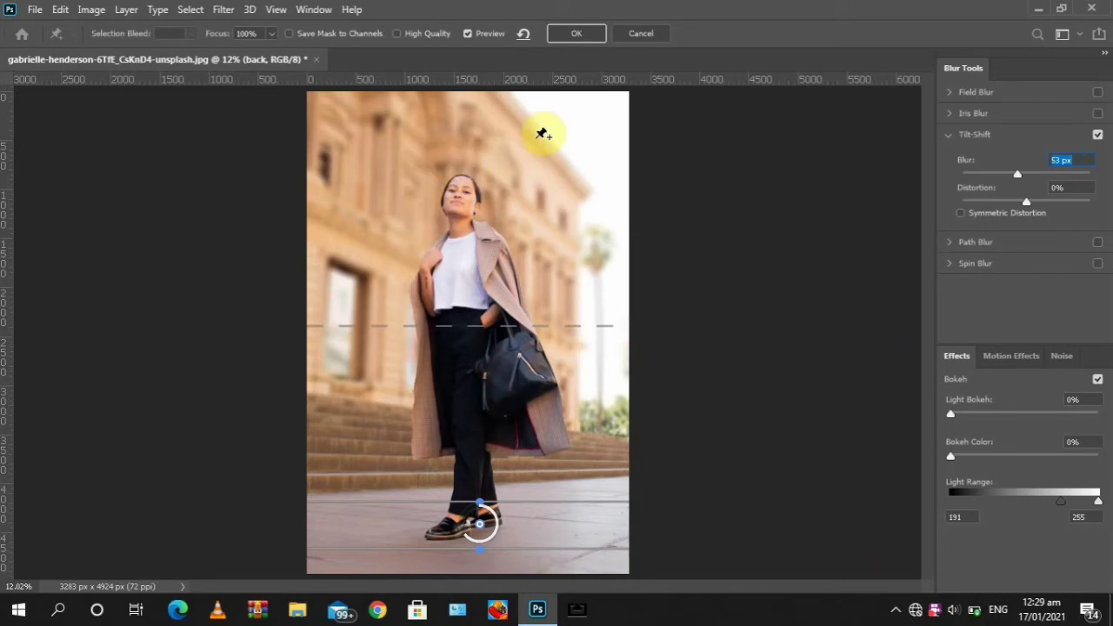
{"action": "left_click", "coordinate": [562, 39]}
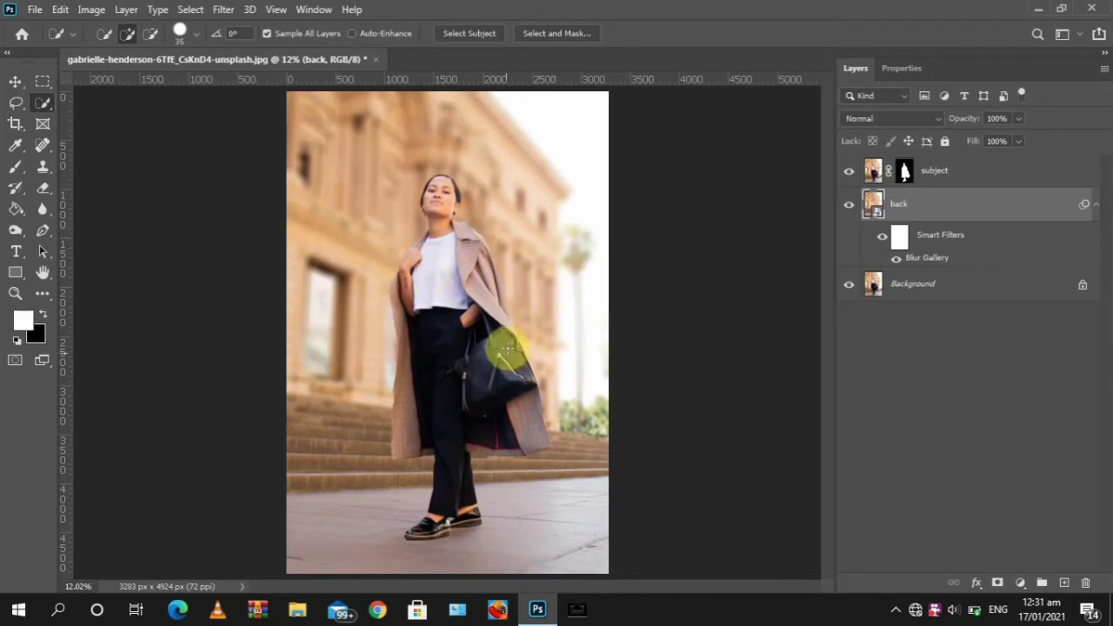
{"action": "left_click", "coordinate": [848, 207]}
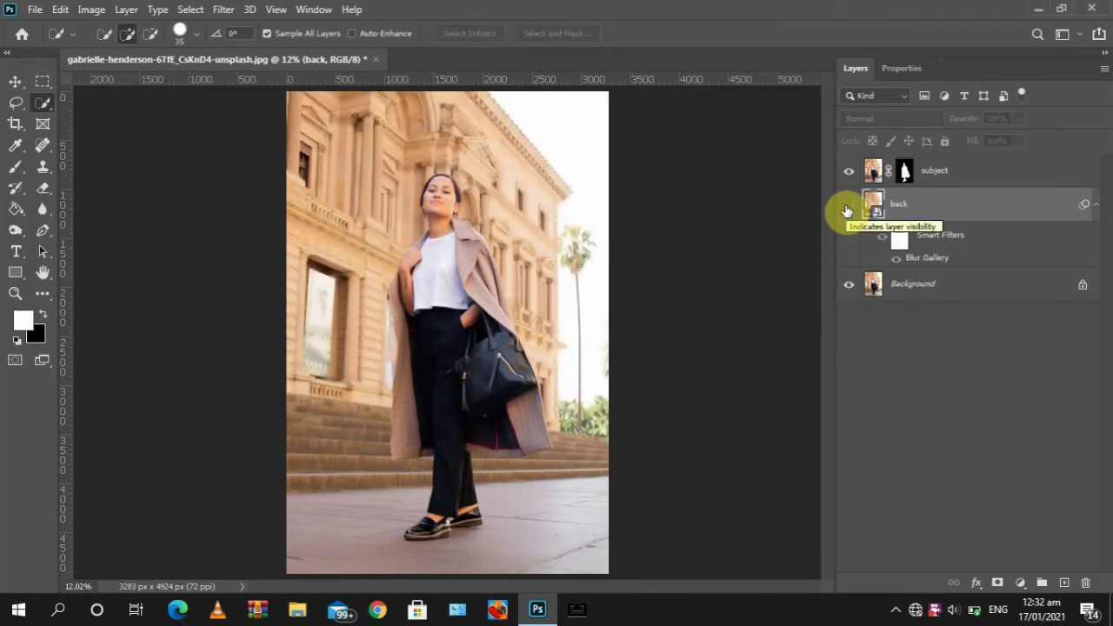
{"action": "left_click", "coordinate": [847, 206]}
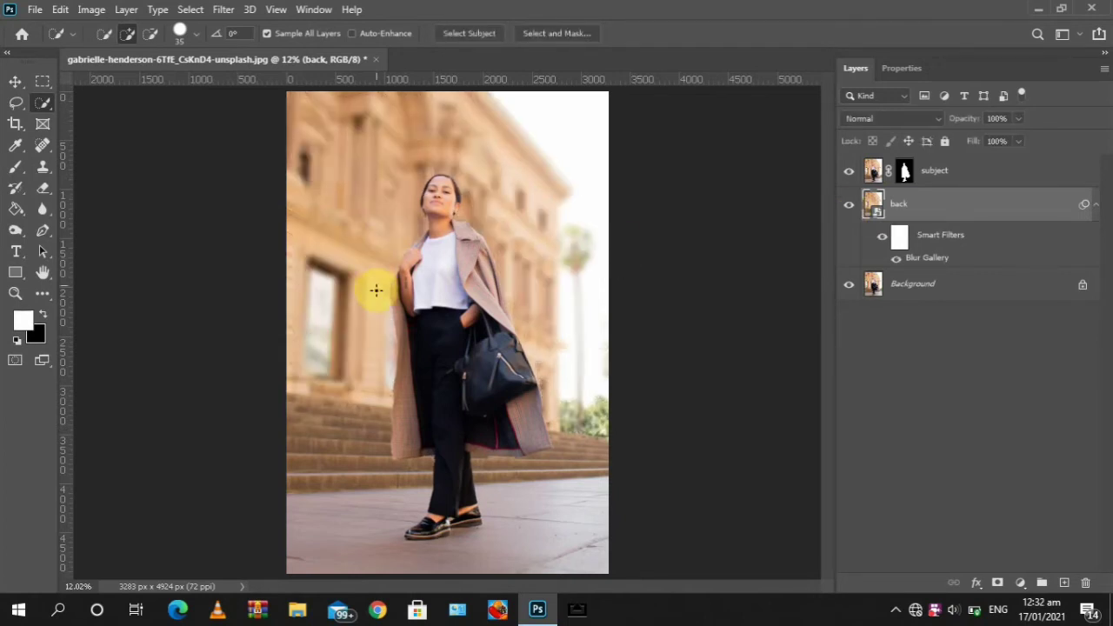
- Stamp all visible layers into a new layer above the subject layer and convert it for smart filters
{"action": "left_click", "coordinate": [966, 175]}
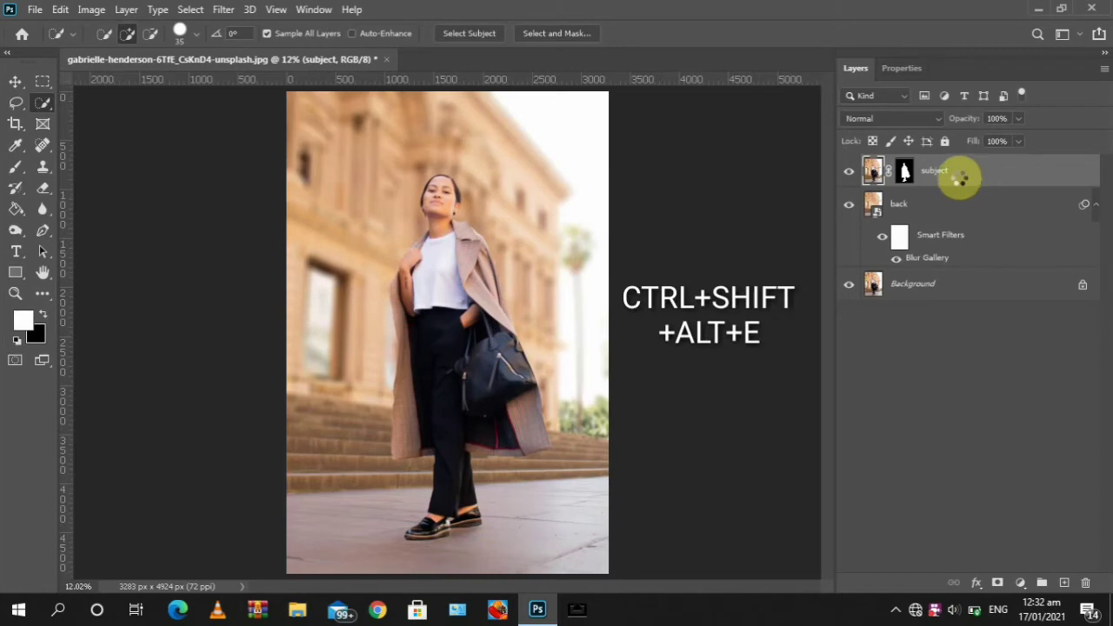
{"action": "key", "text": "ctrl+shift+alt+e"}
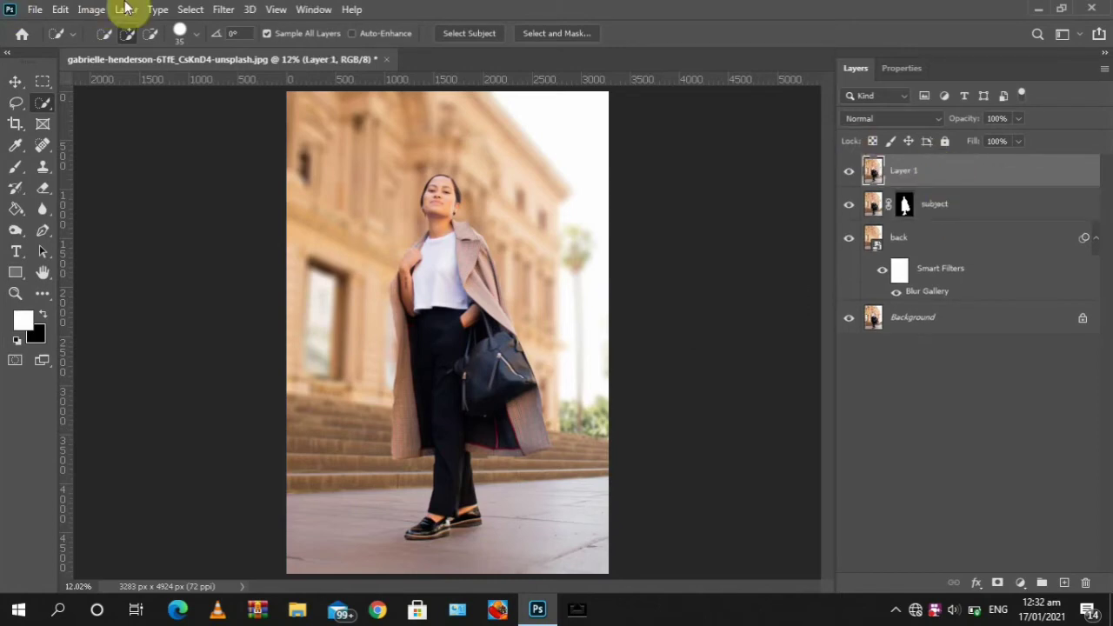
{"action": "left_click", "coordinate": [225, 10]}
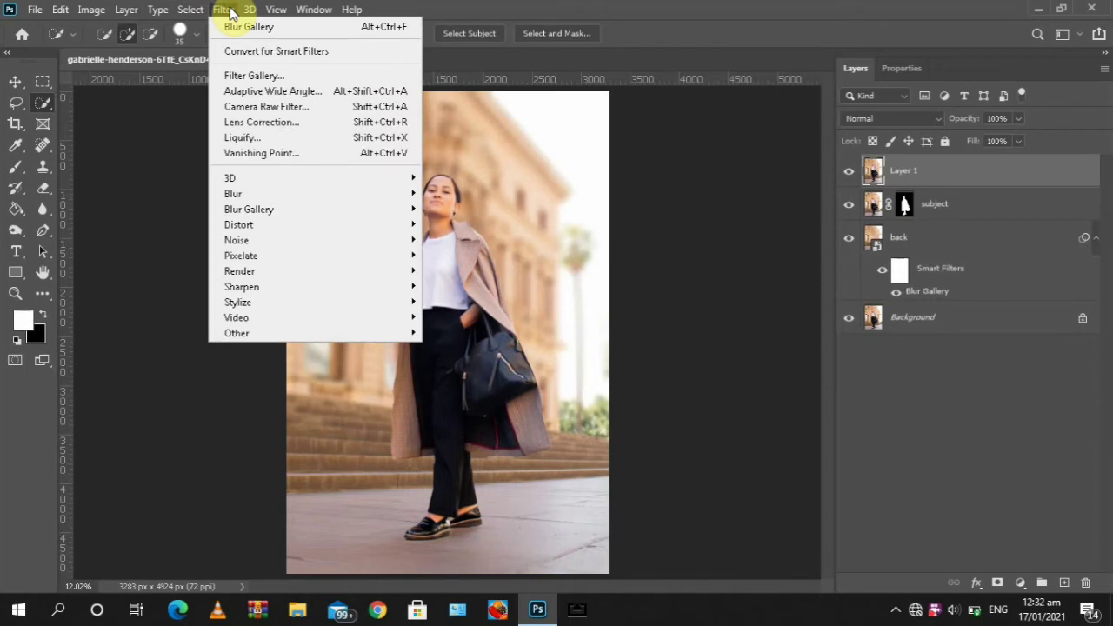
{"action": "left_click", "coordinate": [261, 51]}
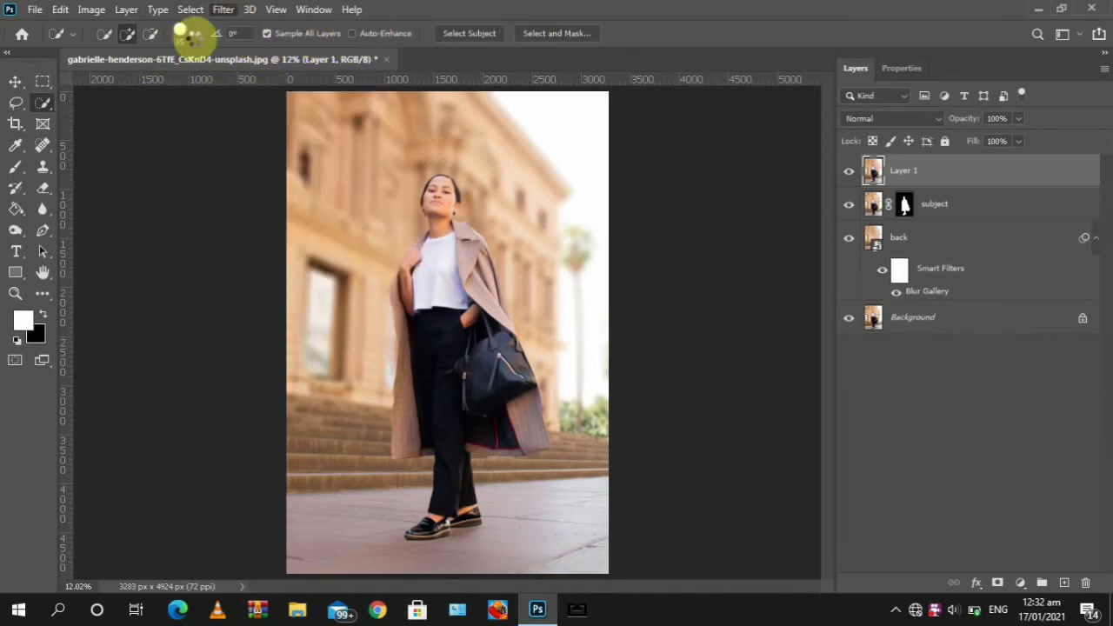
- Open the Camera Raw Filter on the merged layer and set Exposure -0.35, Contrast +17, Highlights -8 and Shadows +7
{"action": "left_click", "coordinate": [222, 10]}
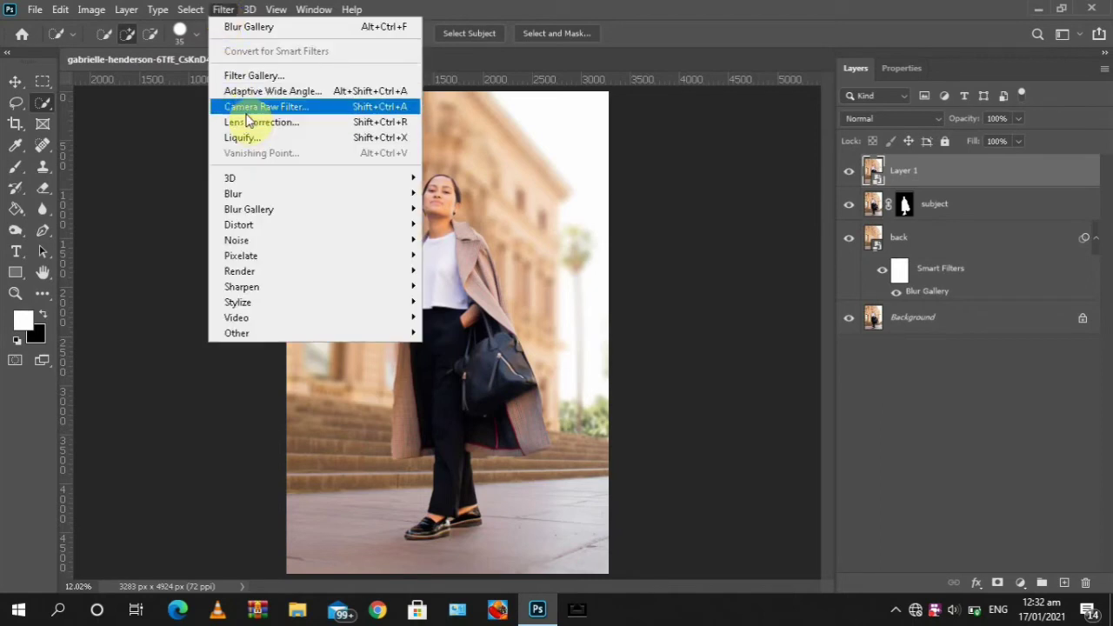
{"action": "left_click", "coordinate": [248, 139]}
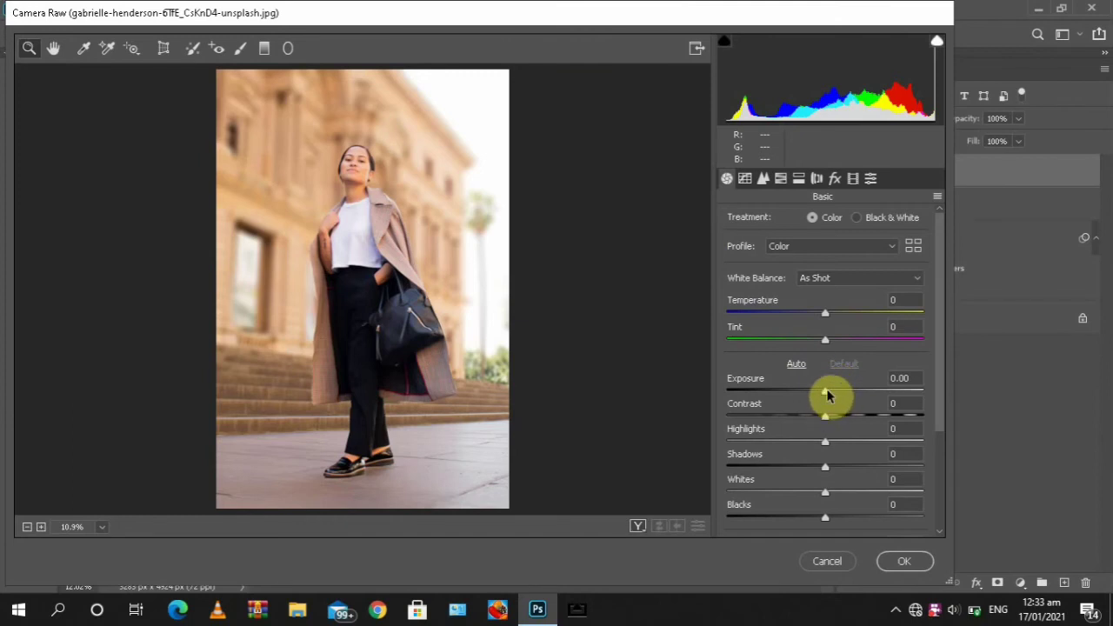
{"action": "left_click_drag", "start_coordinate": [825, 395], "coordinate": [822, 396]}
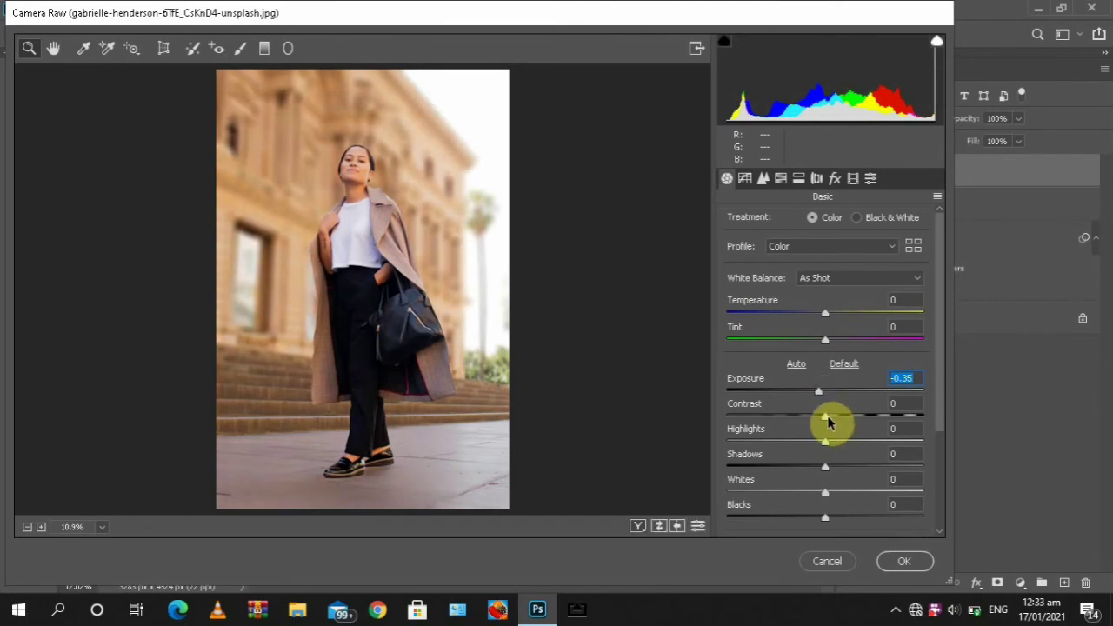
{"action": "left_click_drag", "start_coordinate": [828, 424], "coordinate": [840, 423]}
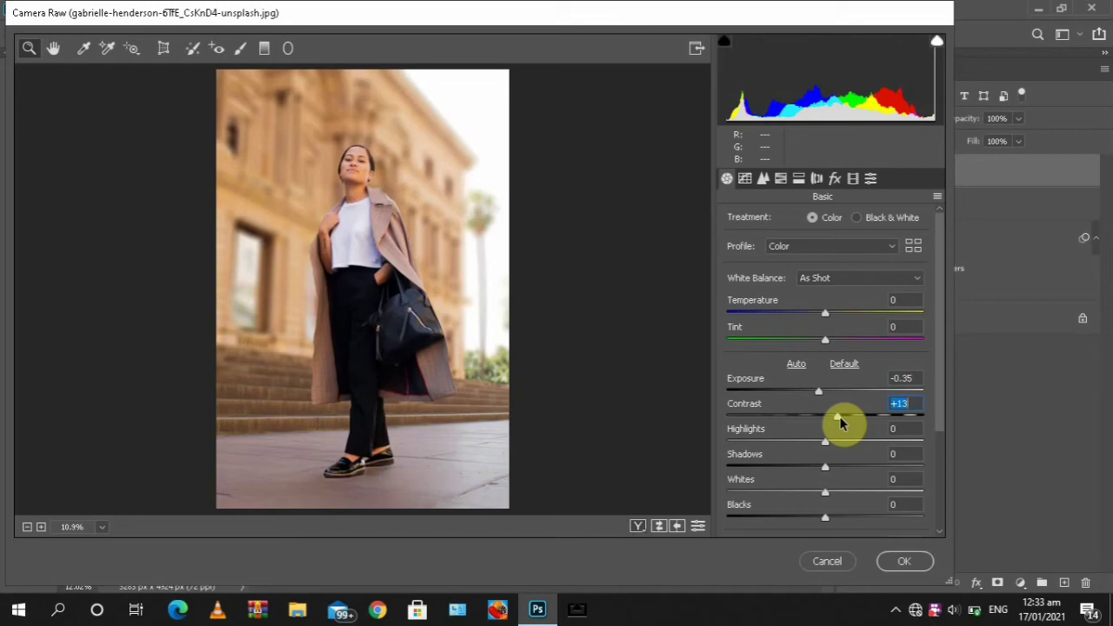
{"action": "left_click_drag", "start_coordinate": [840, 423], "coordinate": [844, 426]}
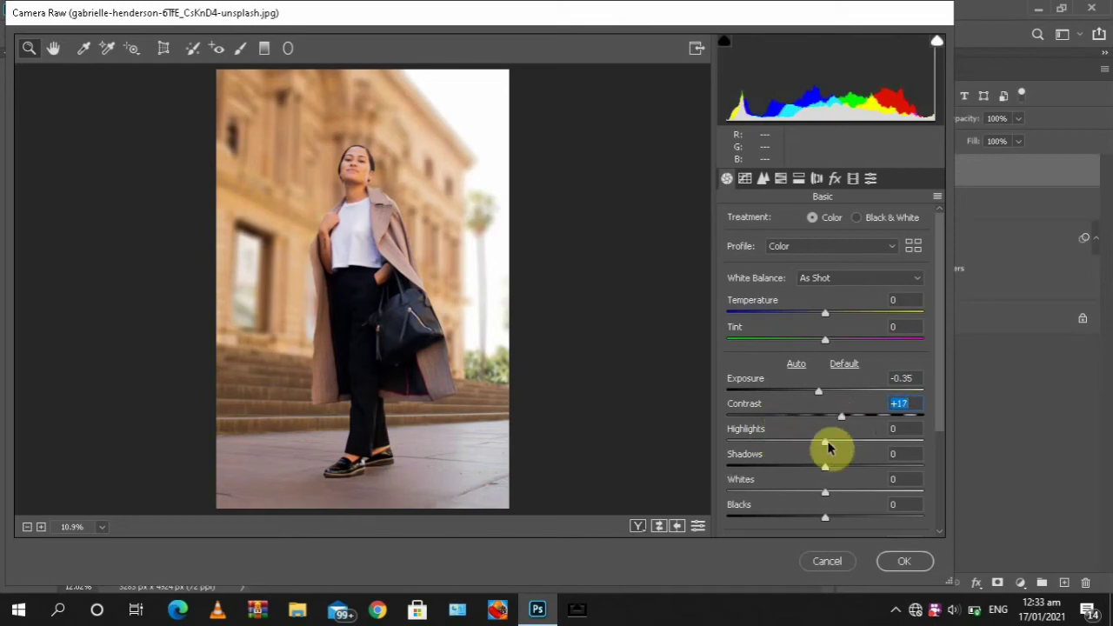
{"action": "left_click_drag", "start_coordinate": [827, 447], "coordinate": [821, 448]}
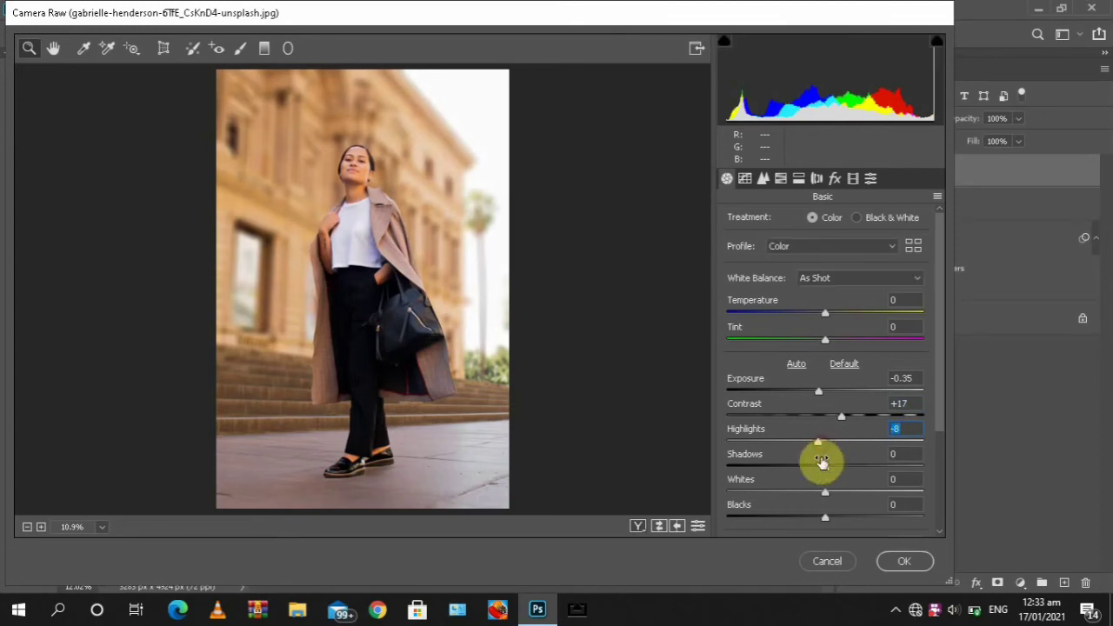
{"action": "left_click", "coordinate": [826, 470]}
{"action": "left_click_drag", "start_coordinate": [825, 470], "coordinate": [832, 472]}
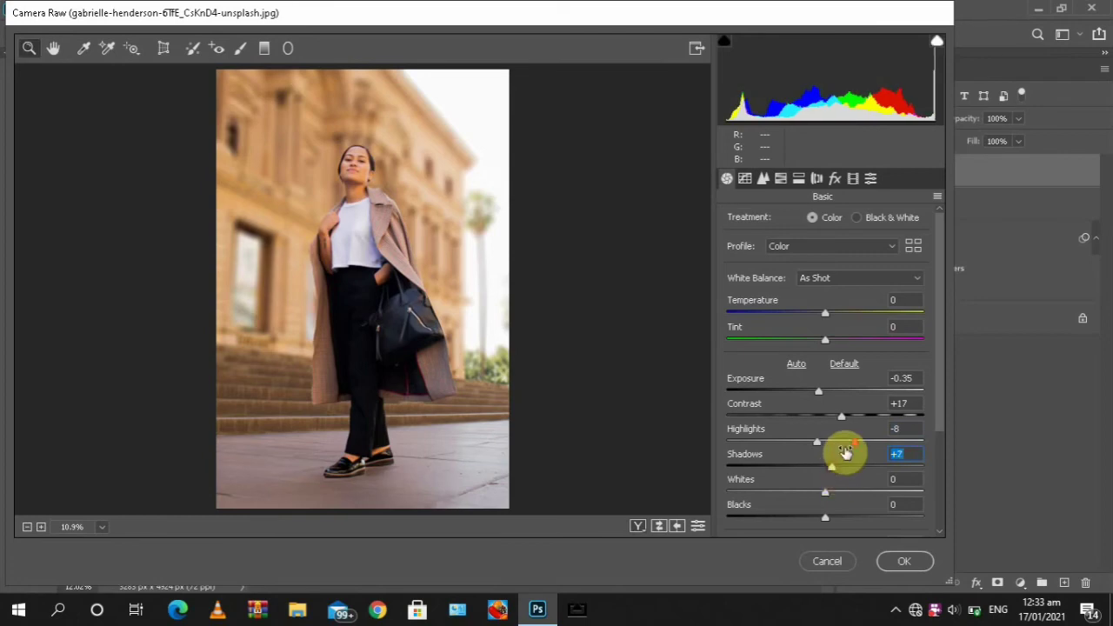
- Set Texture to -5, Clarity to +5, Dehaze to +9 and Vibrance to +31
{"action": "scroll", "coordinate": [842, 456], "scroll_direction": "down", "scroll_amount": 5}
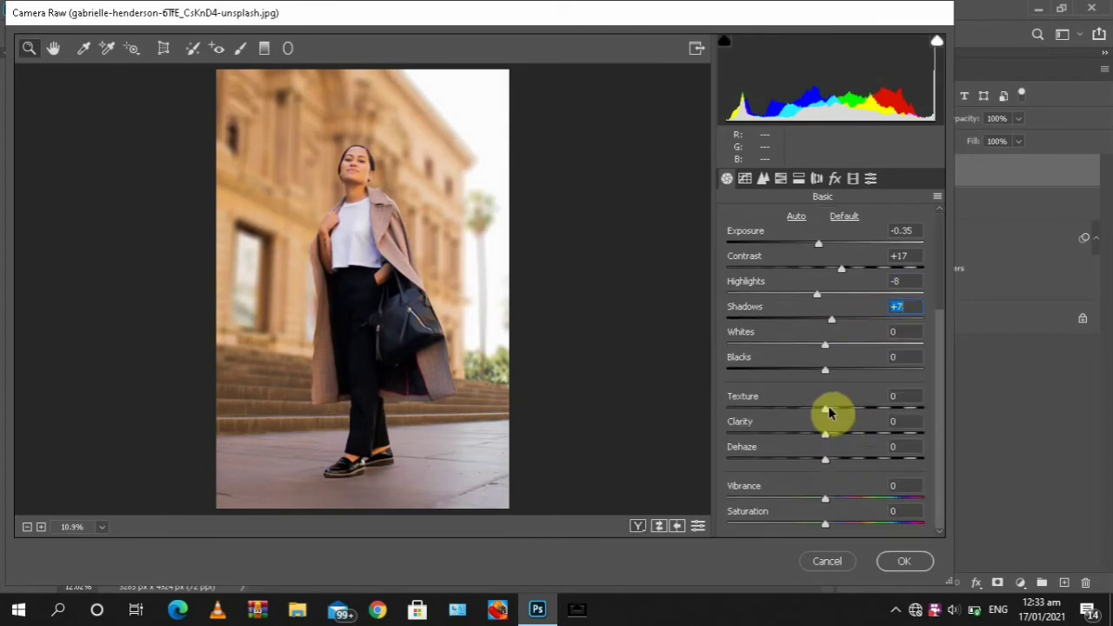
{"action": "left_click", "coordinate": [828, 412]}
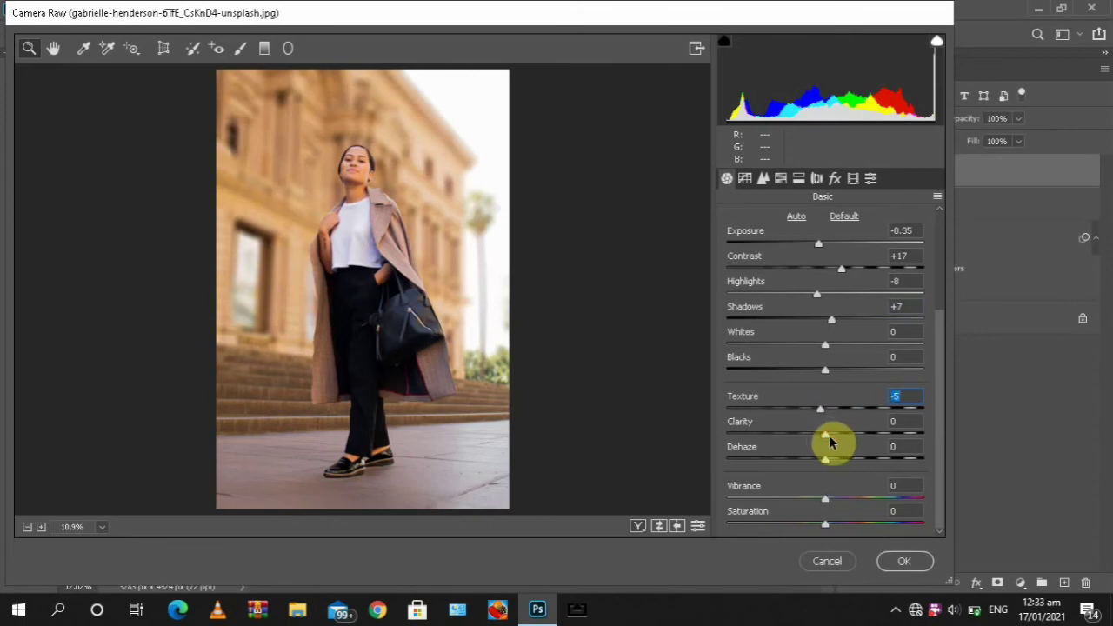
{"action": "left_click_drag", "start_coordinate": [828, 442], "coordinate": [834, 463]}
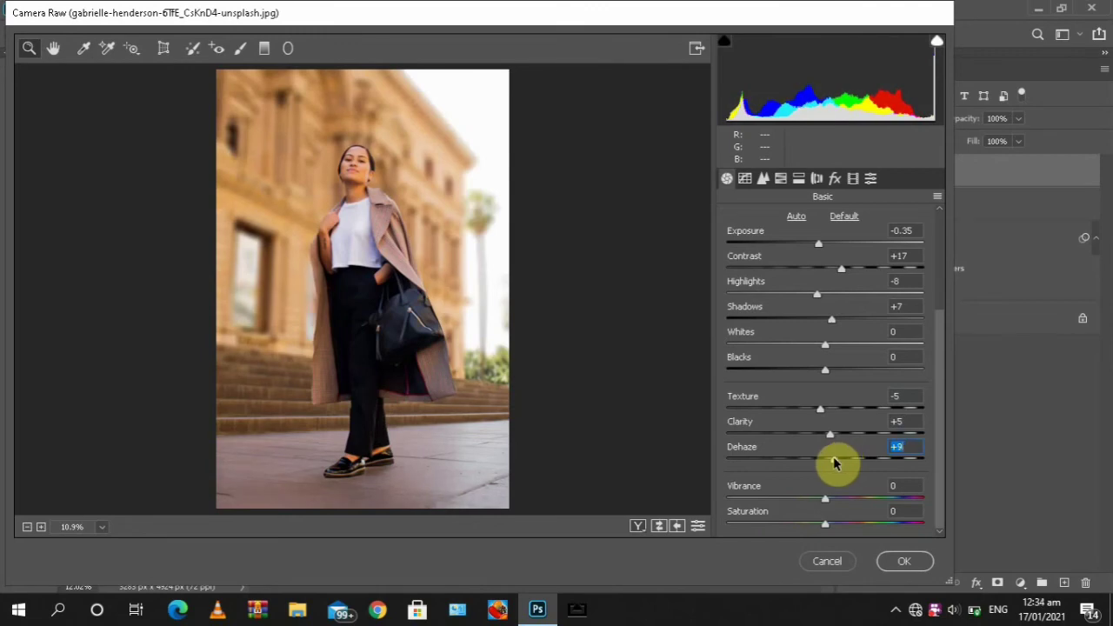
{"action": "left_click_drag", "start_coordinate": [827, 502], "coordinate": [856, 502]}
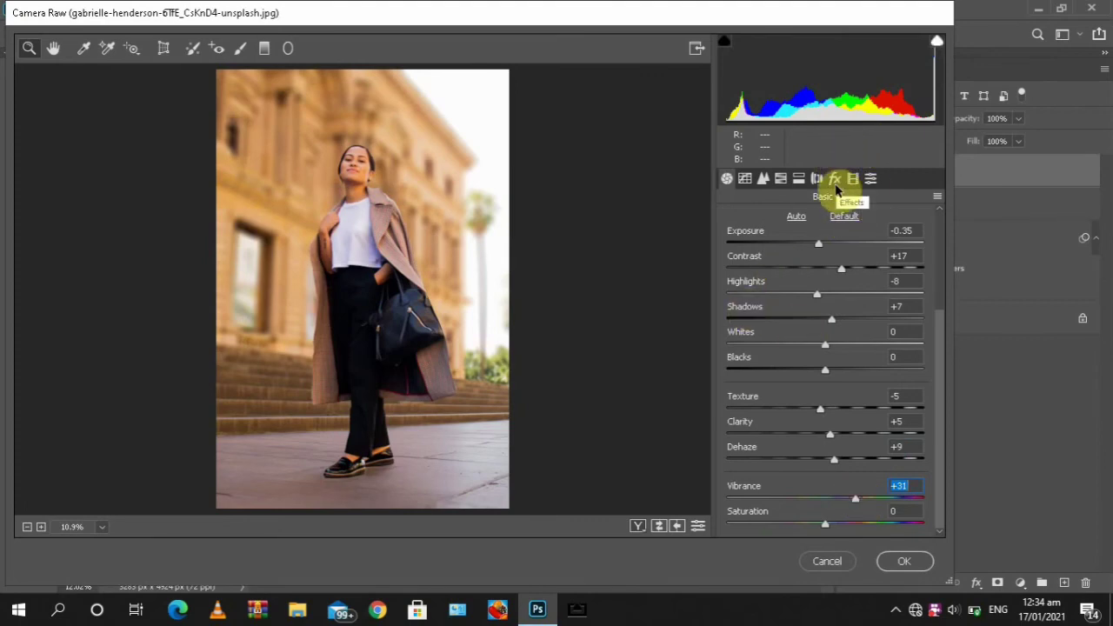
- Shape a hard-edged post-crop vignette with Amount -100, Feather 0, Midpoint 61 and Roundness +15
{"action": "left_click", "coordinate": [835, 183]}
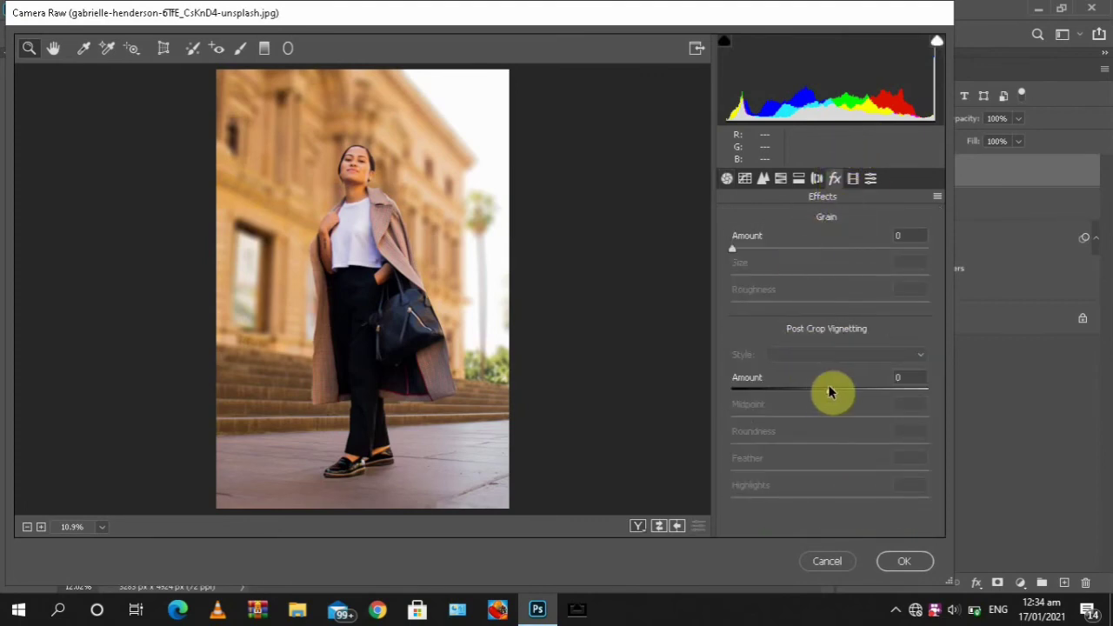
{"action": "left_click_drag", "start_coordinate": [829, 391], "coordinate": [733, 397]}
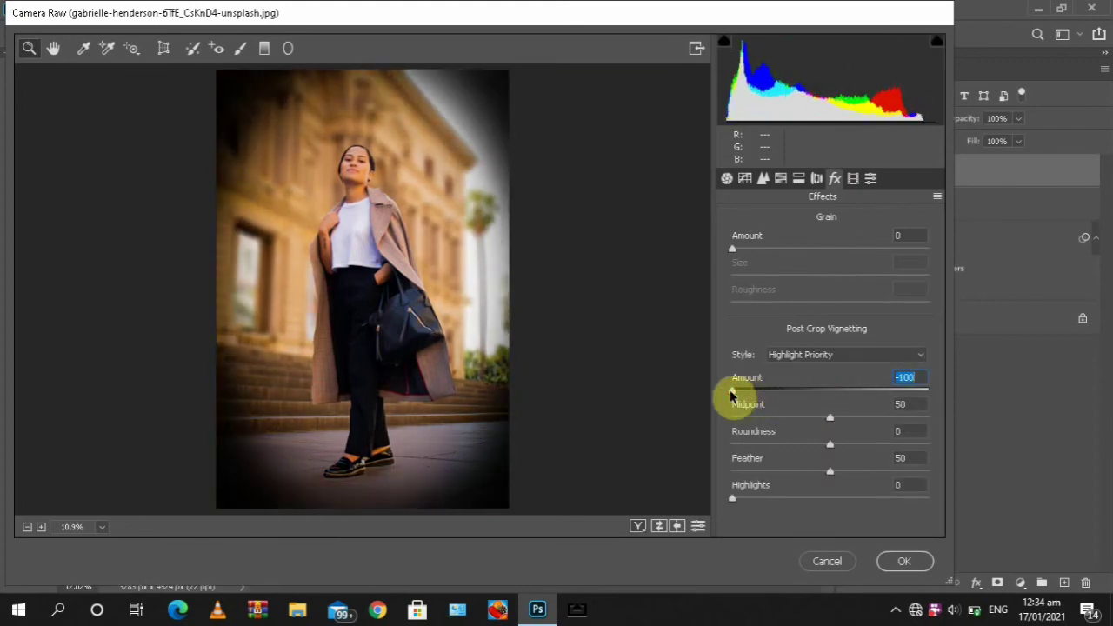
{"action": "left_click_drag", "start_coordinate": [832, 474], "coordinate": [715, 473]}
{"action": "left_click_drag", "start_coordinate": [830, 417], "coordinate": [839, 417]}
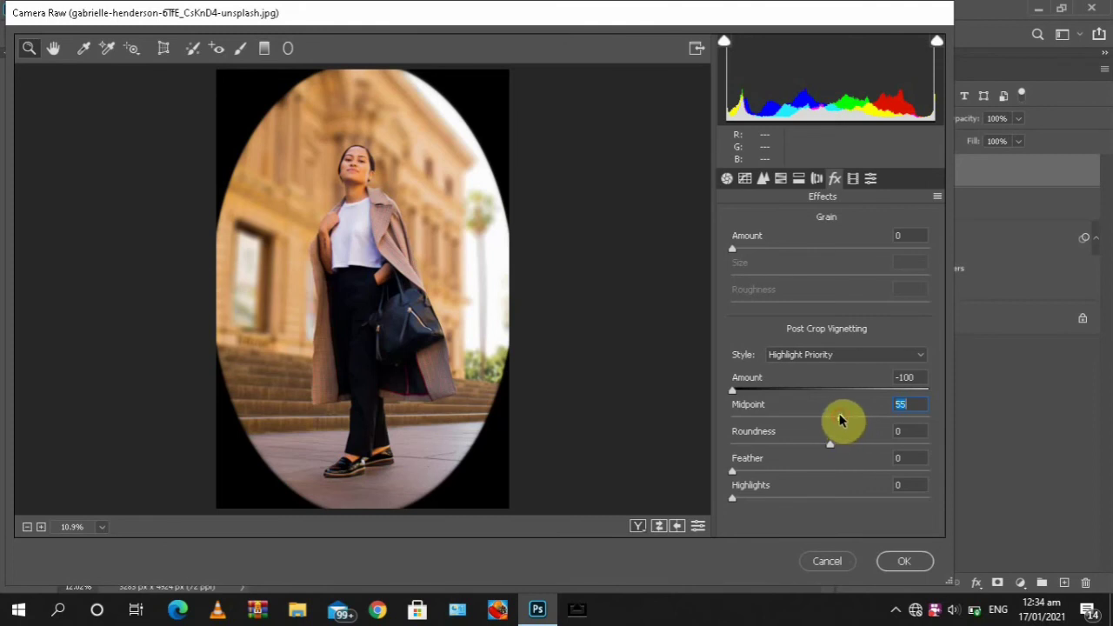
{"action": "left_click_drag", "start_coordinate": [840, 420], "coordinate": [827, 442]}
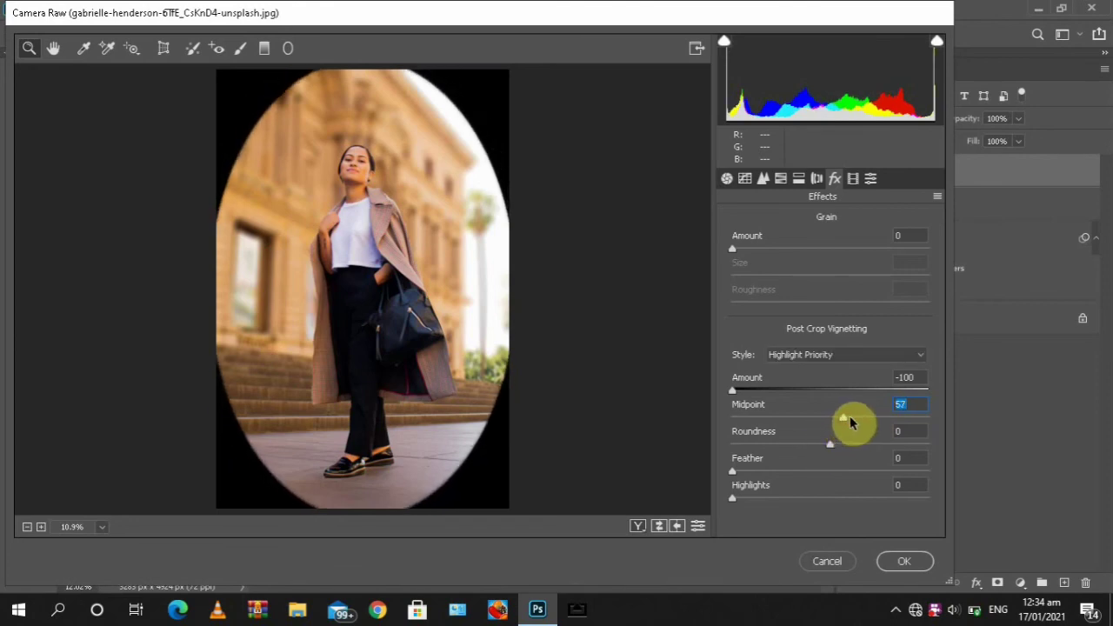
{"action": "left_click", "coordinate": [850, 420]}
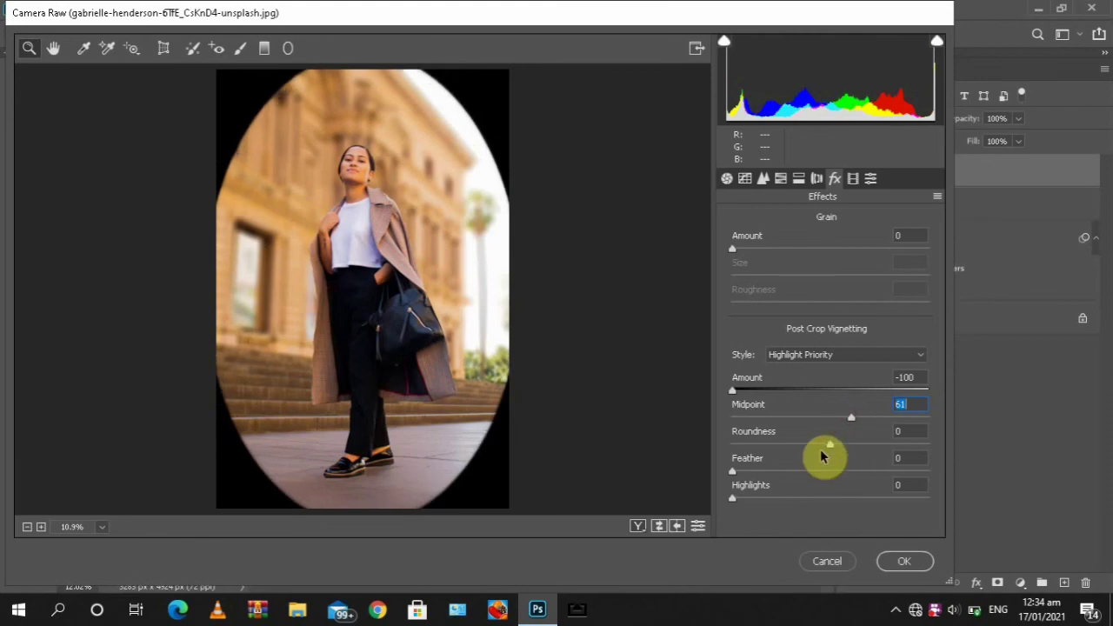
{"action": "left_click_drag", "start_coordinate": [831, 447], "coordinate": [844, 448]}
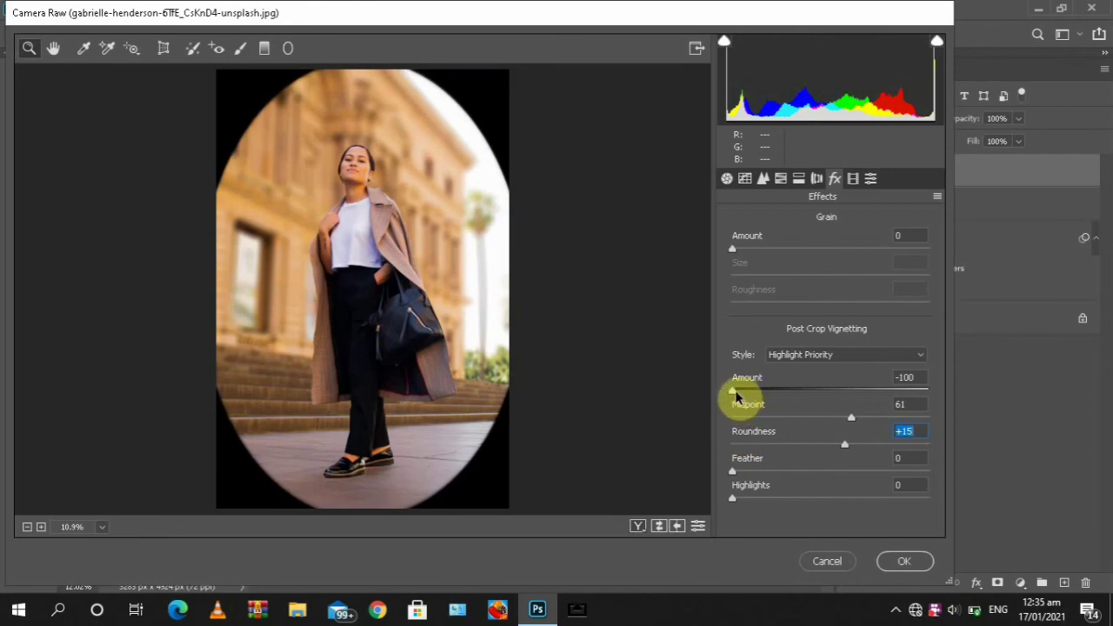
- Soften the vignette by setting its Amount to -55 and its Feather to 65
{"action": "left_click_drag", "start_coordinate": [737, 392], "coordinate": [779, 399]}
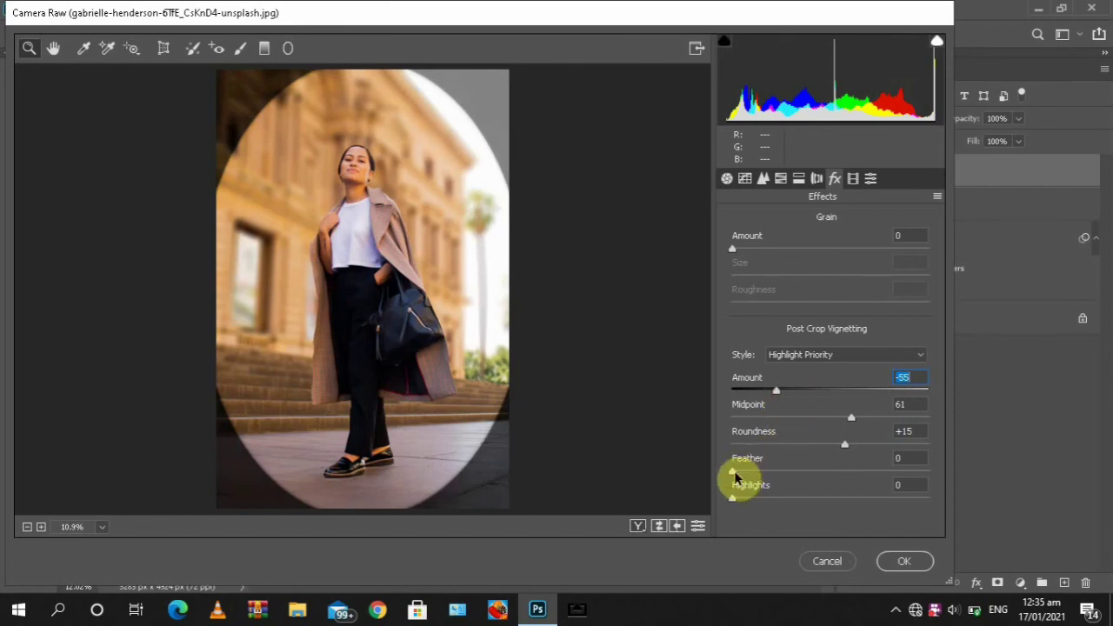
{"action": "left_click_drag", "start_coordinate": [733, 472], "coordinate": [861, 471]}
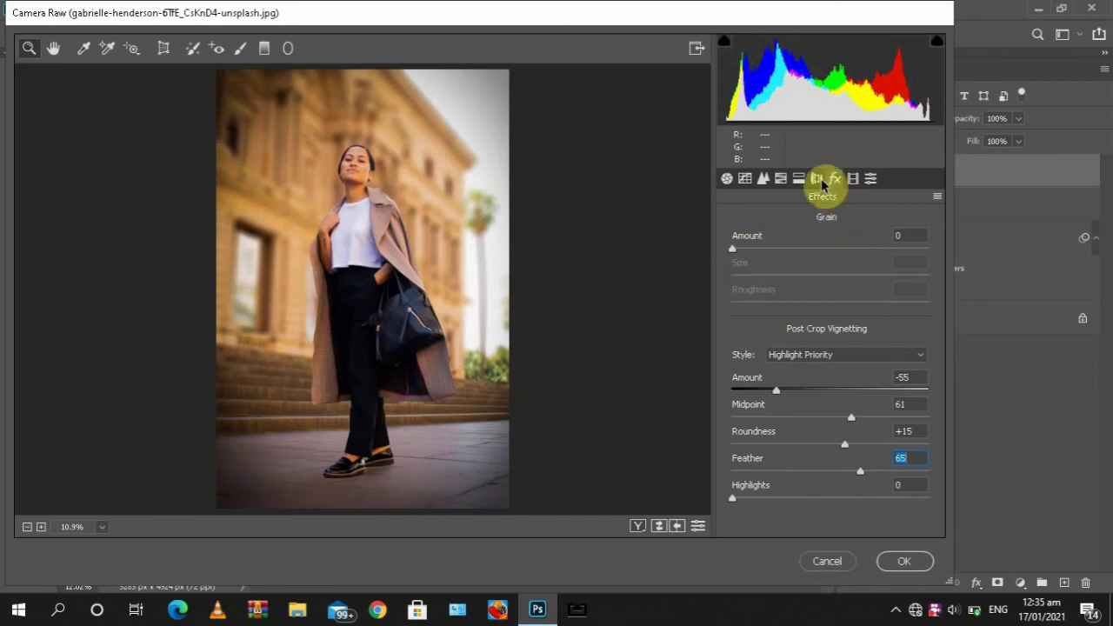
- Raise Vibrance to +36 in the basic adjustments and apply the Camera Raw filter to the merged layer
{"action": "left_click", "coordinate": [726, 179]}
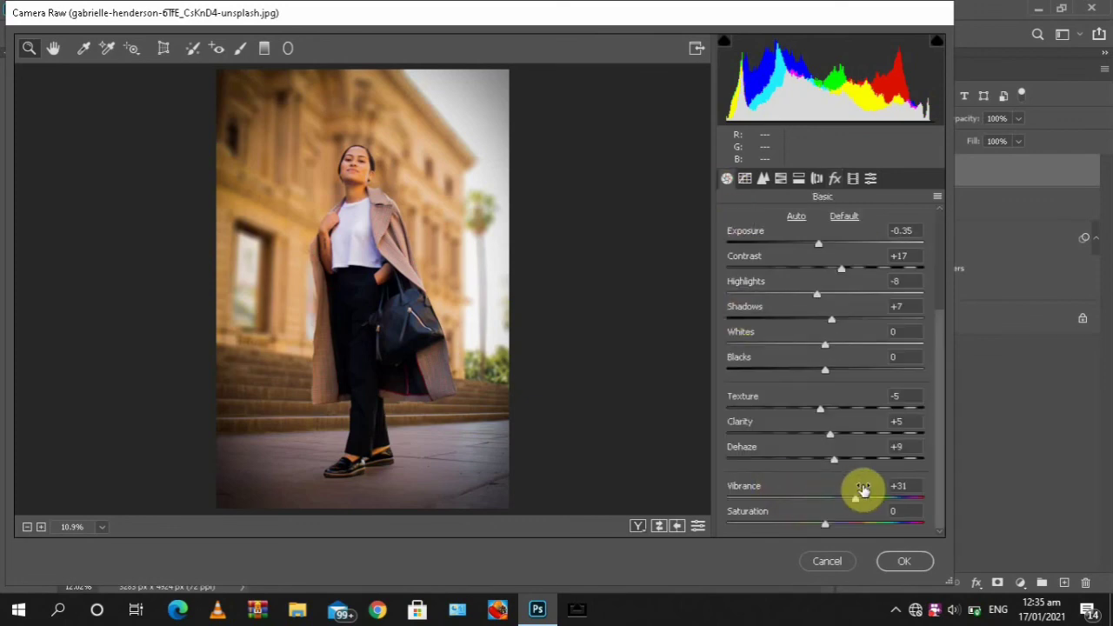
{"action": "mouse_move", "coordinate": [857, 507]}
{"action": "left_mouse_down"}
{"action": "mouse_move", "coordinate": [881, 503]}
{"action": "mouse_move", "coordinate": [857, 506]}
{"action": "left_mouse_up"}
{"action": "left_click_drag", "start_coordinate": [857, 506], "coordinate": [862, 507]}
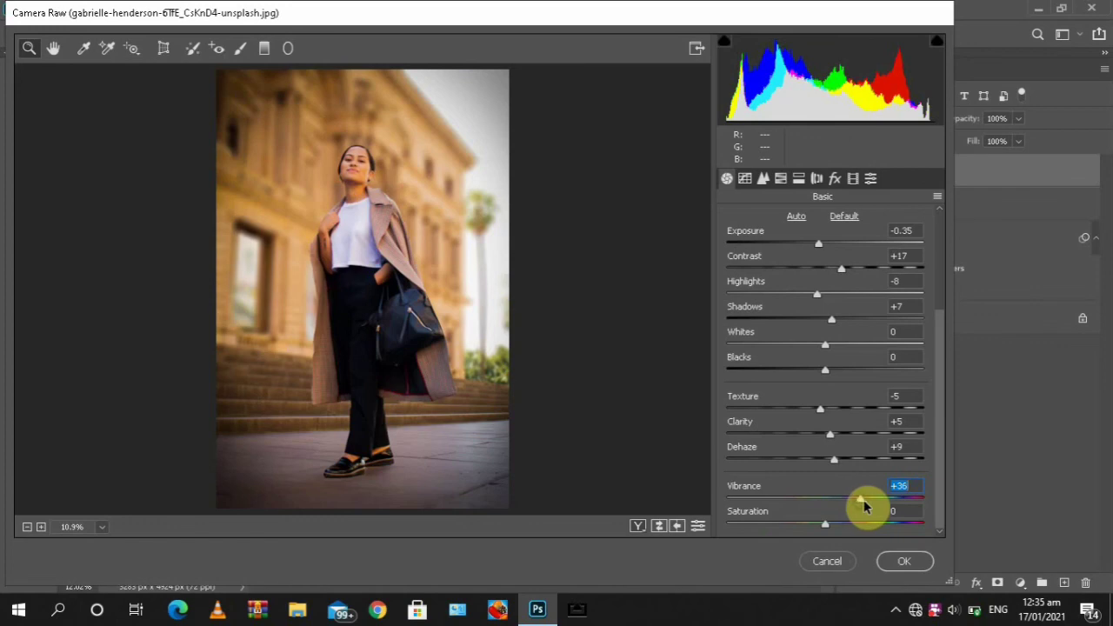
{"action": "left_click", "coordinate": [902, 562]}
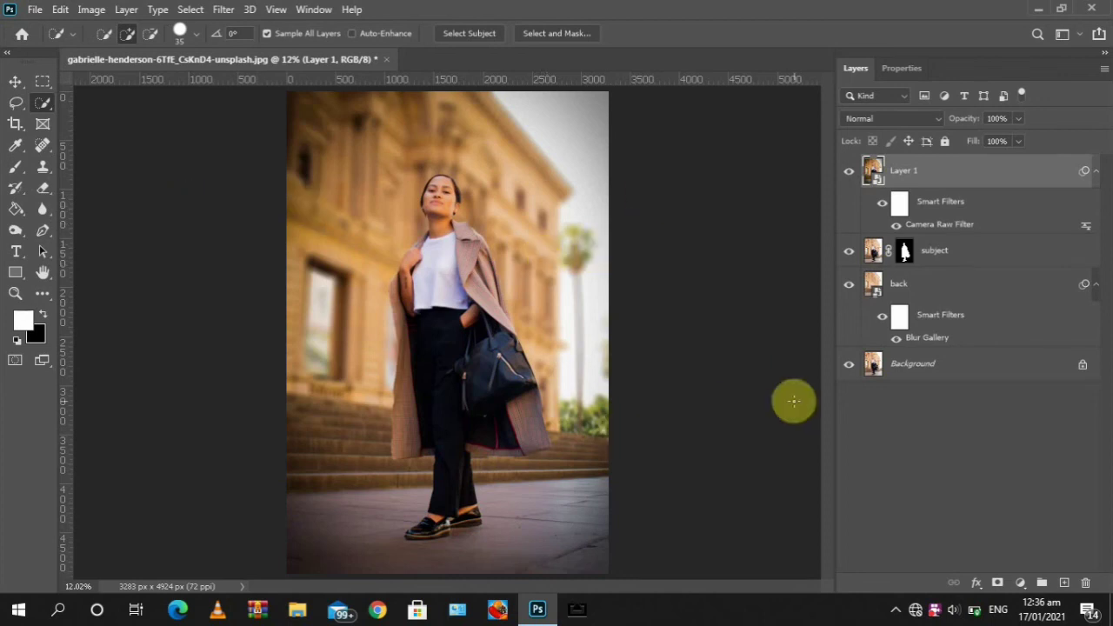
- Compare the finished edit with the original photo by showing only the Background layer and restoring all layers
{"action": "key", "text": "b"}
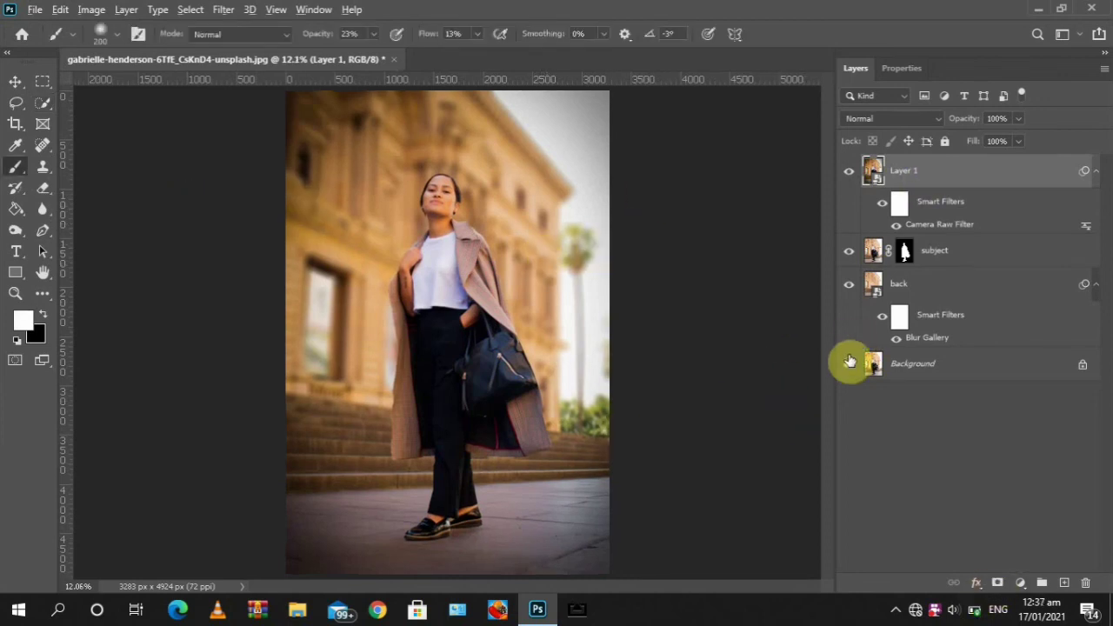
{"action": "left_click", "coordinate": [848, 367], "text": "alt"}
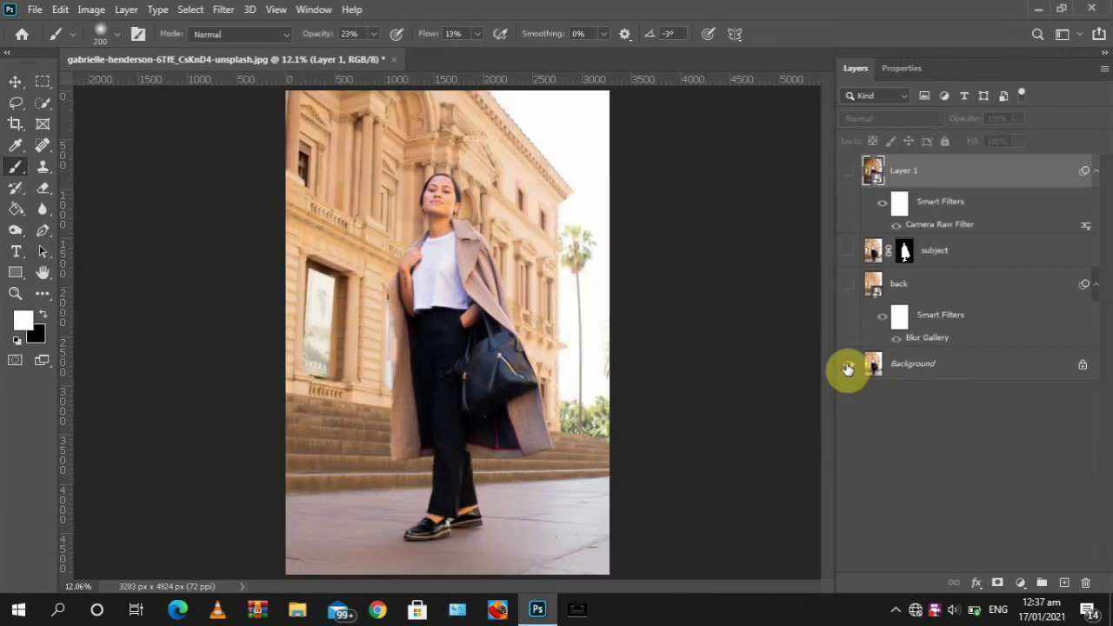
{"action": "left_click", "coordinate": [848, 367], "text": "alt"}
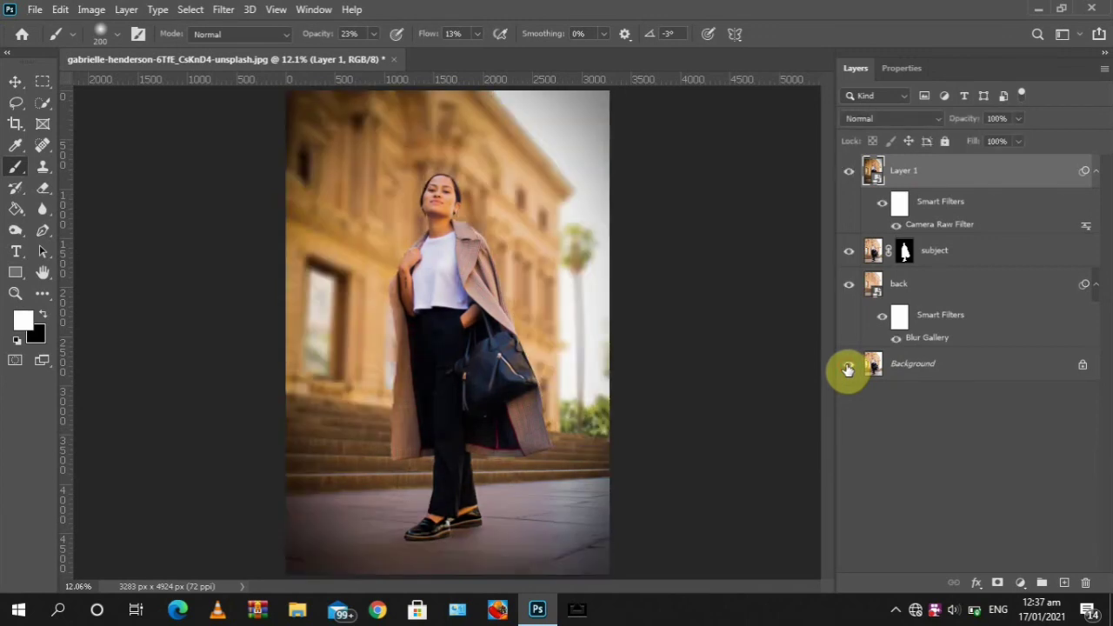